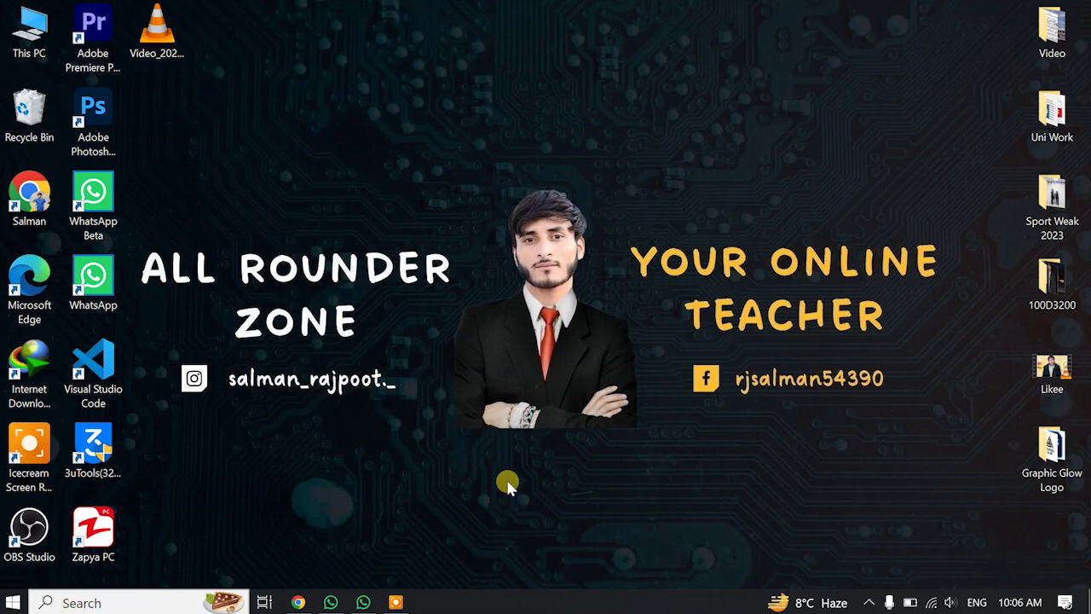
# Bring up Chrome from the taskbar showing the WordPress admin Dashboard.
pyautogui.click(298, 602)
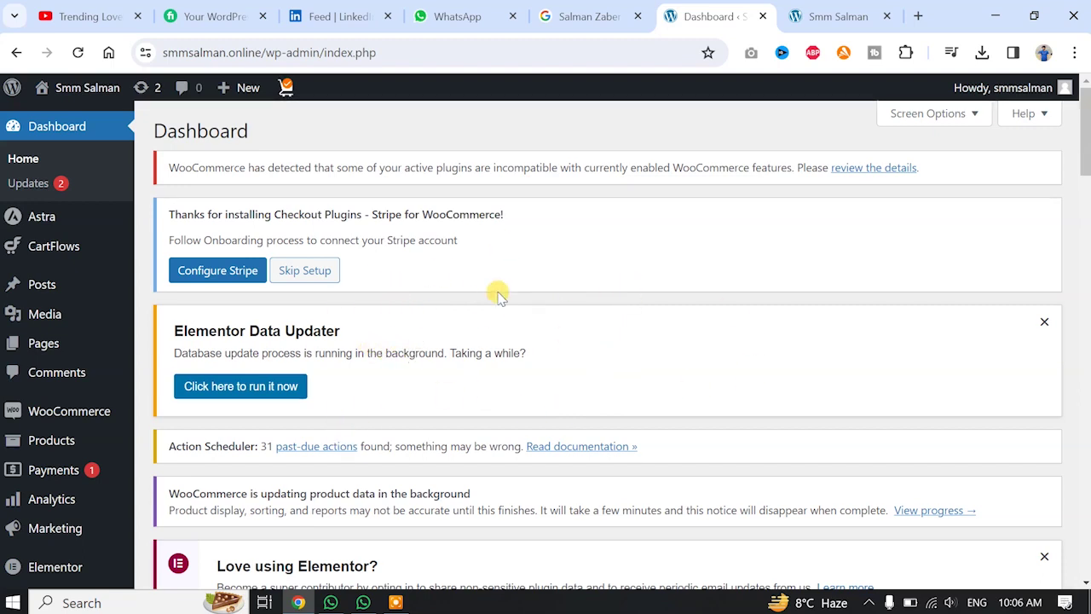
# Switch to the site's homepage tab and scroll through the Organic Store homepage and back up.
pyautogui.hotkey('ctrl', 'Tab')
pyautogui.scroll(-6, 811, 239)
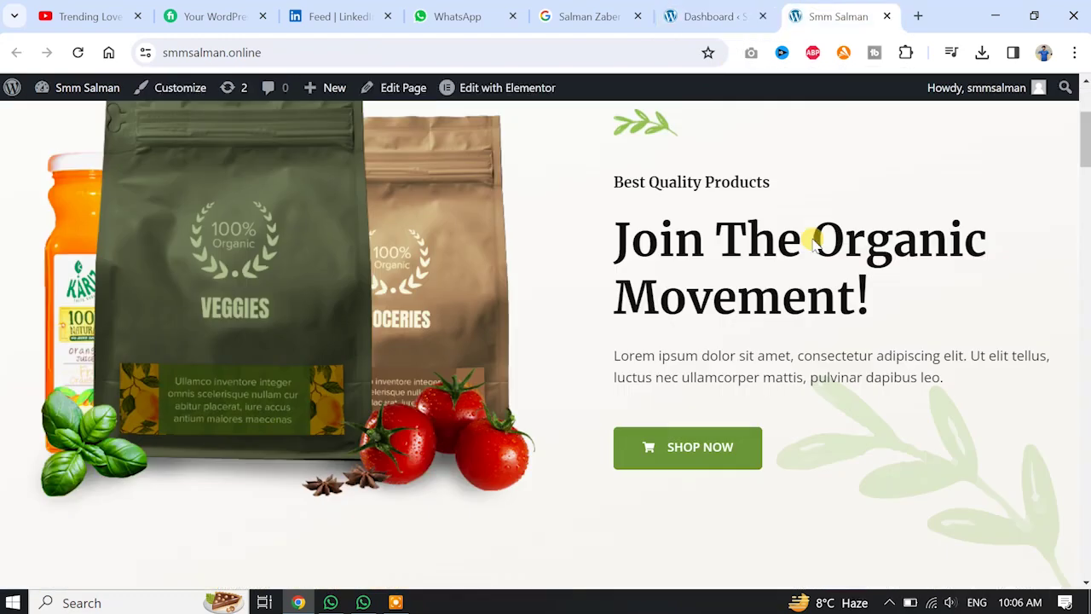
pyautogui.scroll(-15, 812, 242)
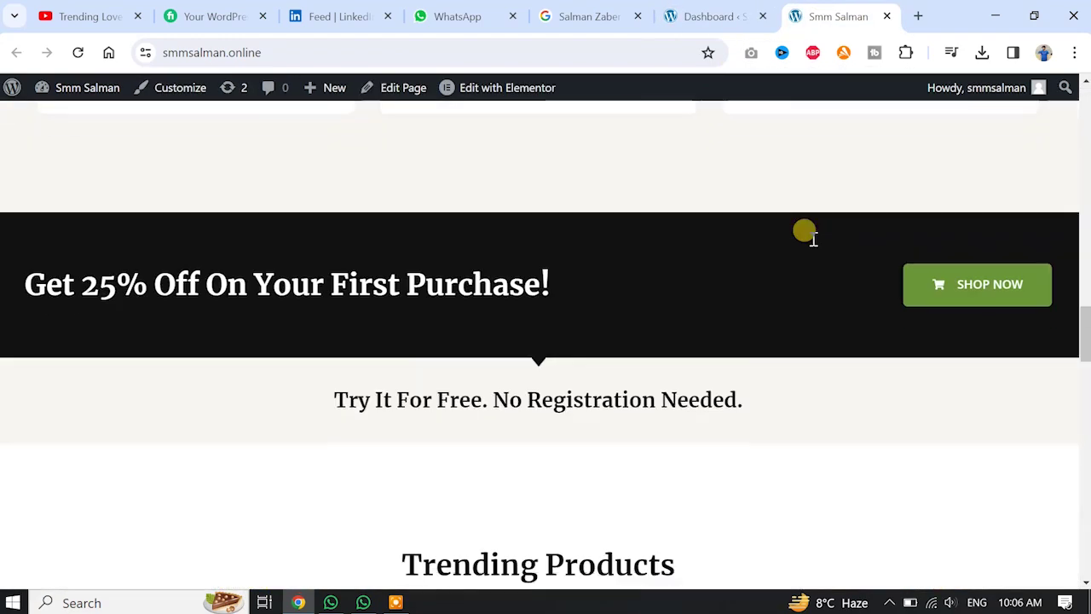
pyautogui.scroll(-15, 812, 239)
pyautogui.scroll(5, 814, 238)
pyautogui.scroll(12, 814, 252)
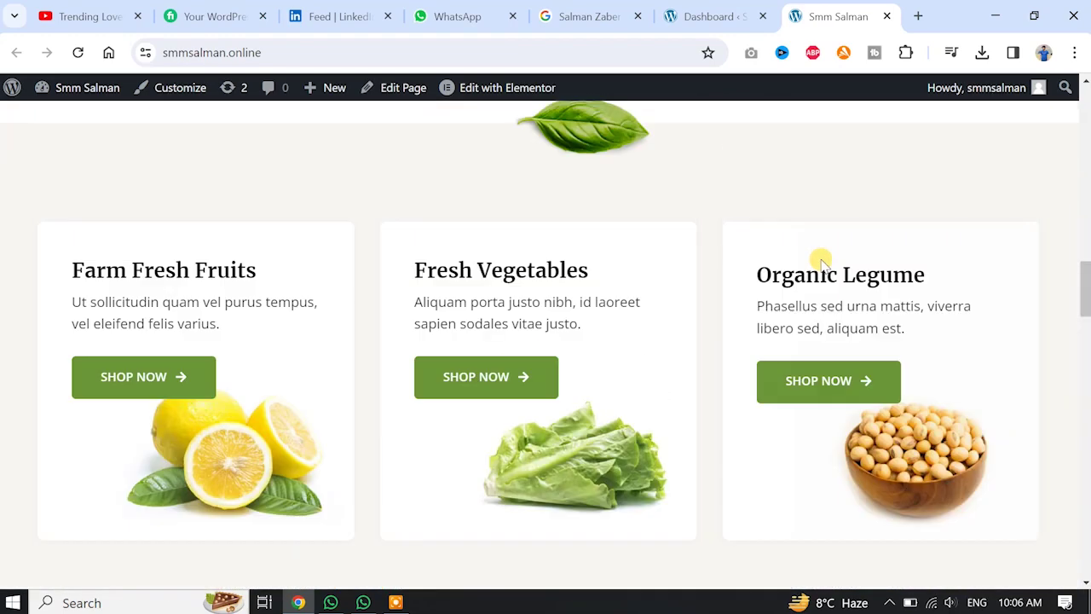
pyautogui.scroll(10, 821, 263)
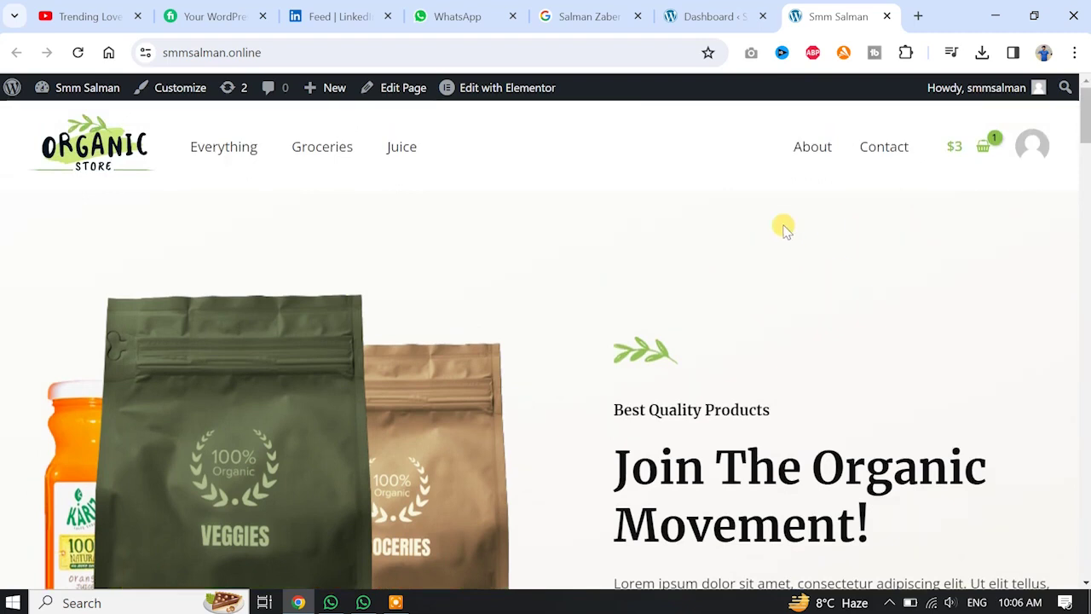
# Return to the Dashboard and open Plugins > Add New Plugin to browse featured plugins.
pyautogui.click(720, 14)
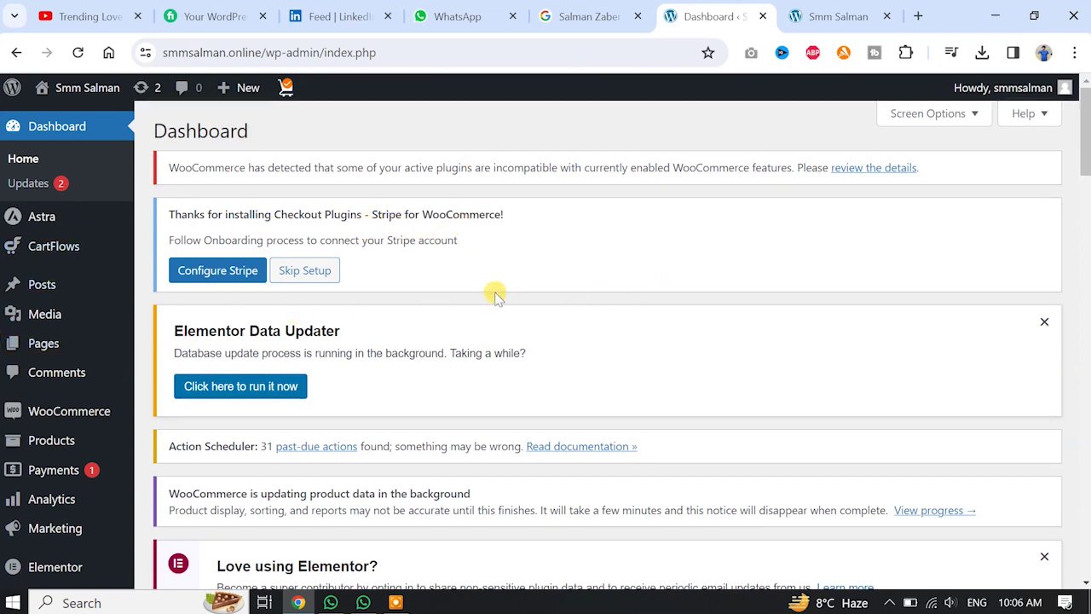
pyautogui.scroll(-1, 53, 295)
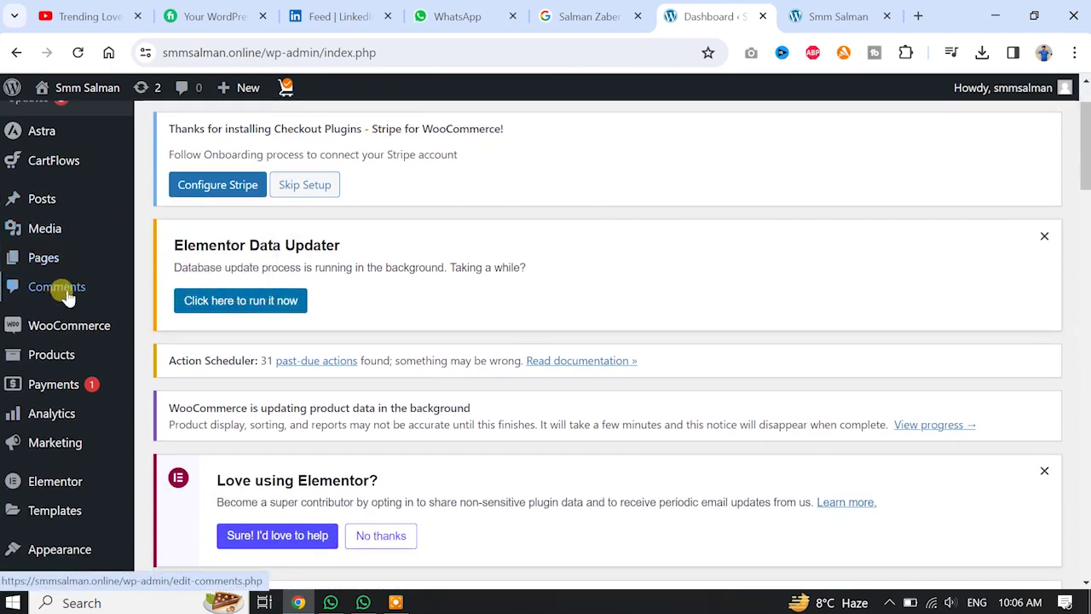
pyautogui.scroll(-4, 68, 298)
pyautogui.moveTo(44, 457)
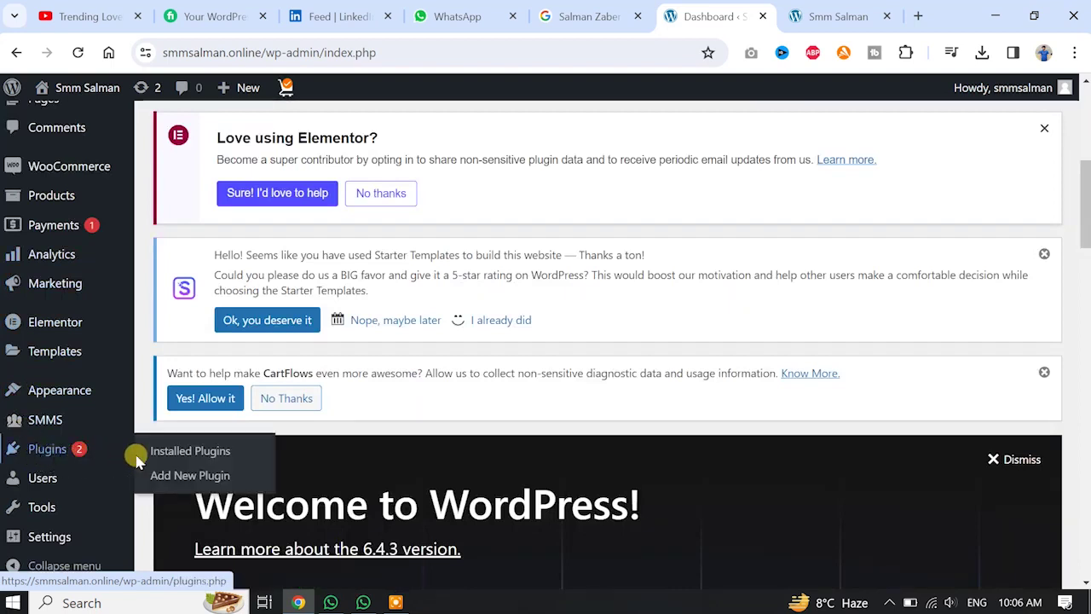
pyautogui.click(166, 475)
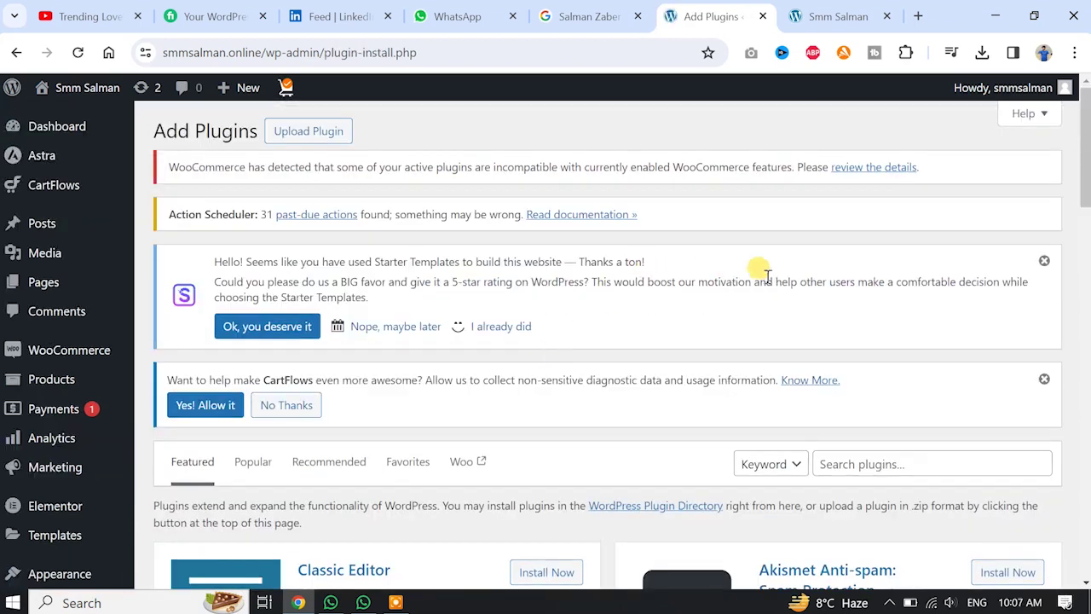
pyautogui.scroll(-2, 785, 281)
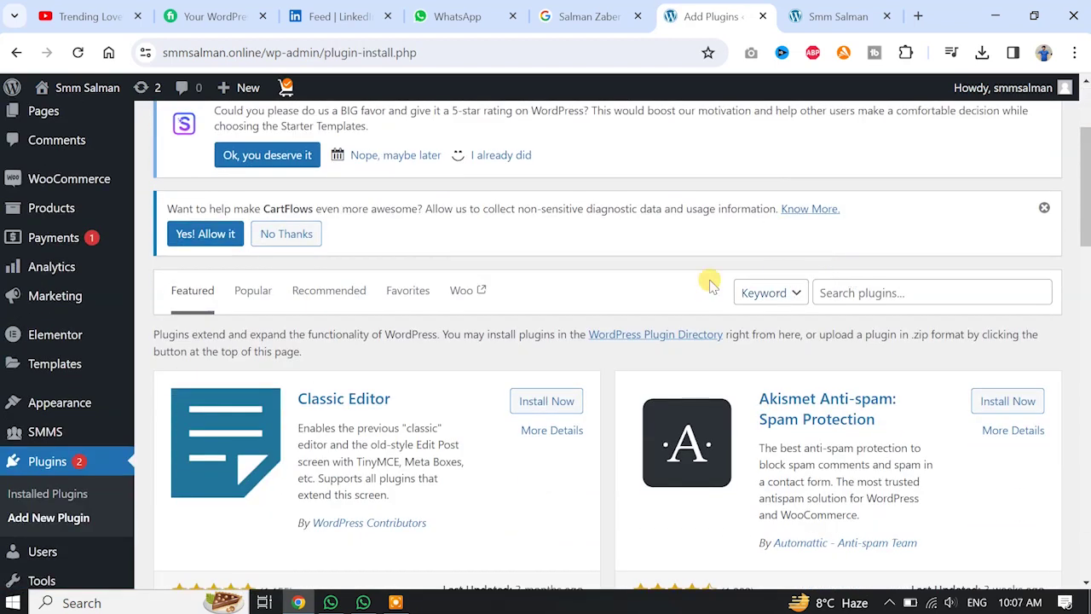
pyautogui.scroll(-3, 859, 292)
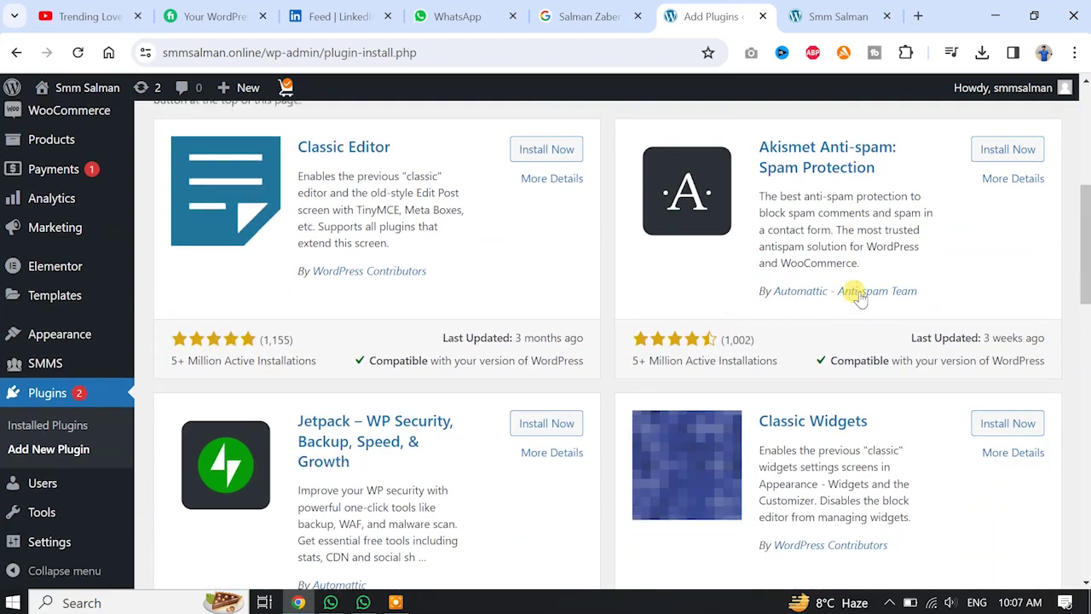
pyautogui.scroll(1, 855, 288)
pyautogui.scroll(1, 889, 236)
# Search the plugin directory for 'seo' and scroll the results to the All in One SEO card.
pyautogui.click(865, 208)
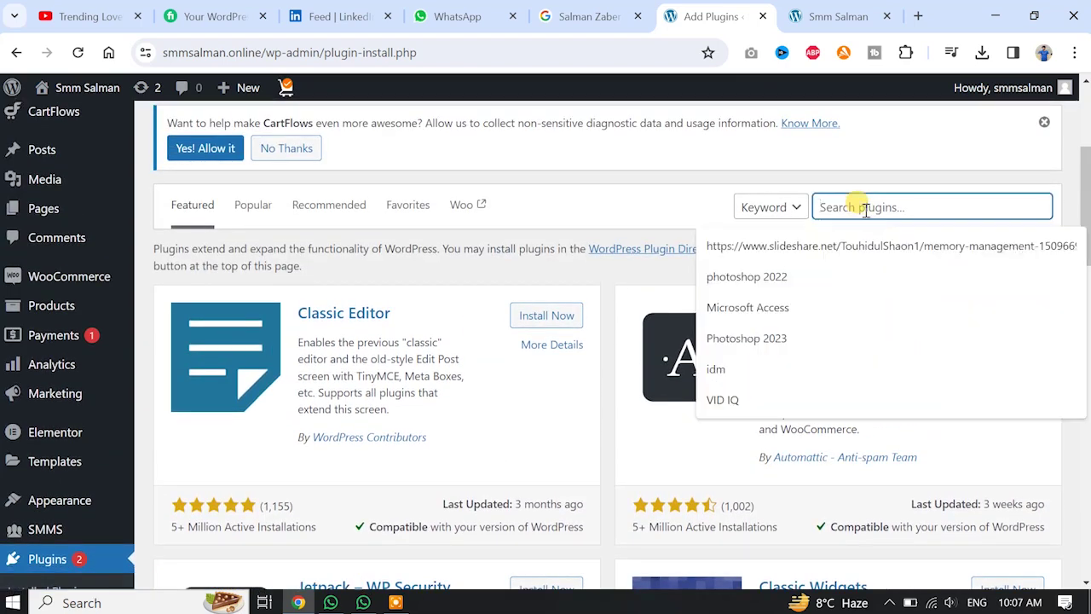
pyautogui.write('se')
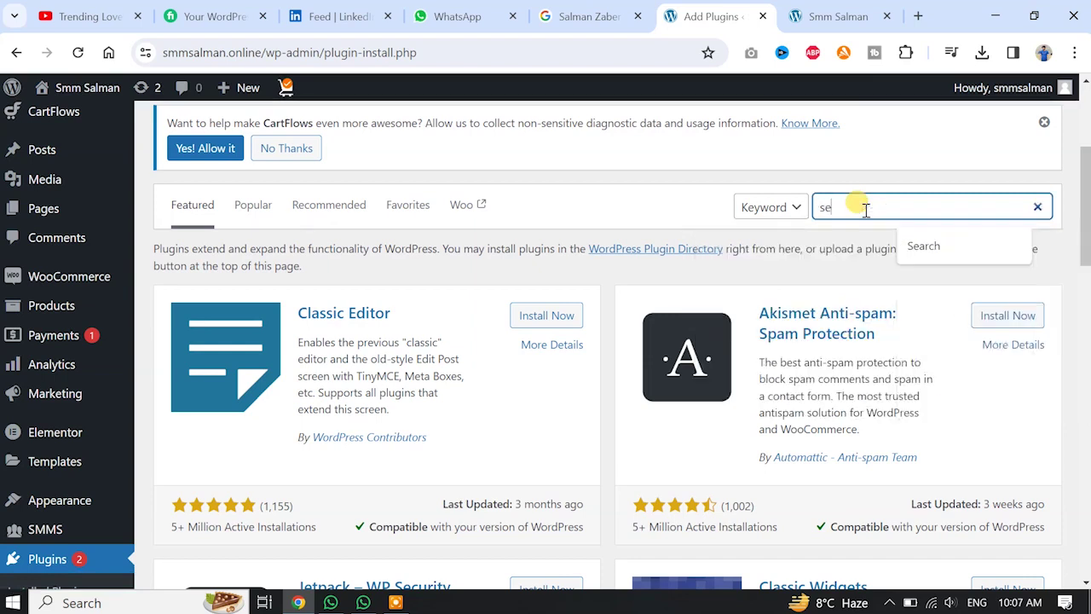
pyautogui.write('o')
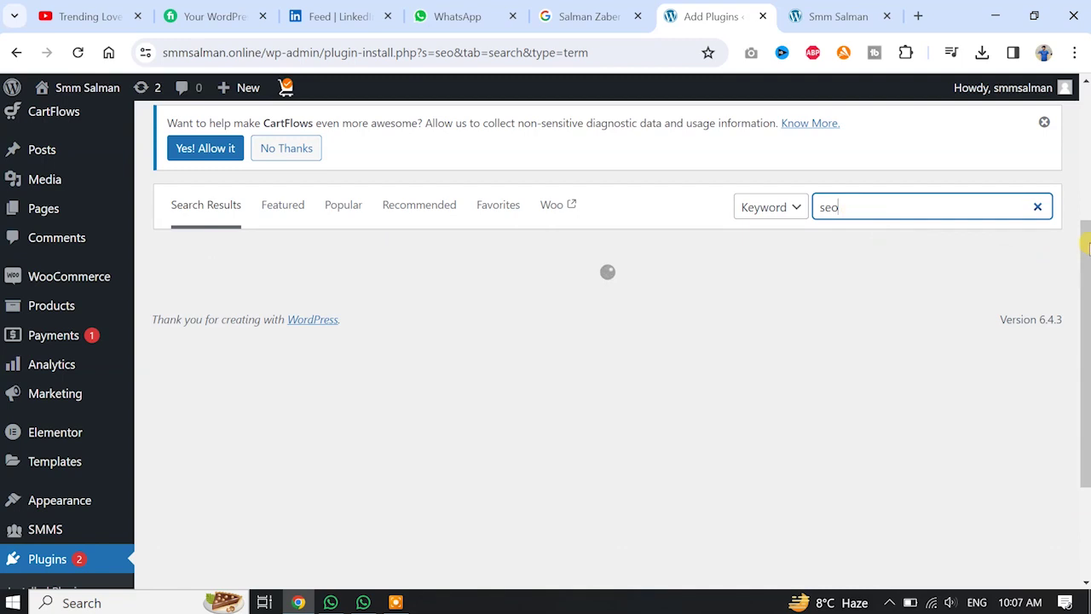
pyautogui.scroll(-1, 1086, 247)
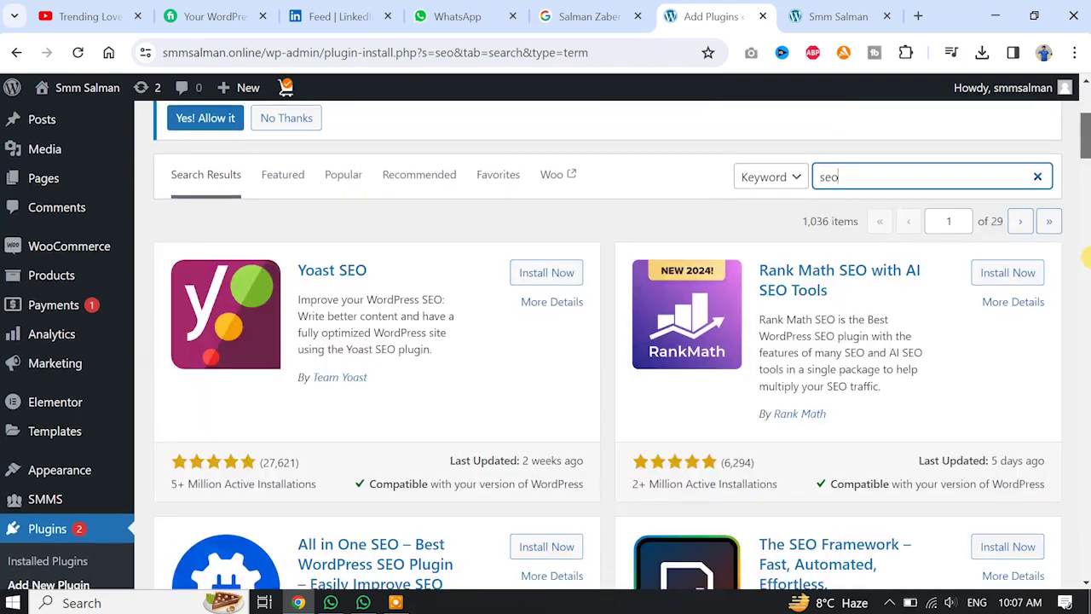
pyautogui.scroll(-2, 1086, 256)
pyautogui.scroll(-1, 1086, 262)
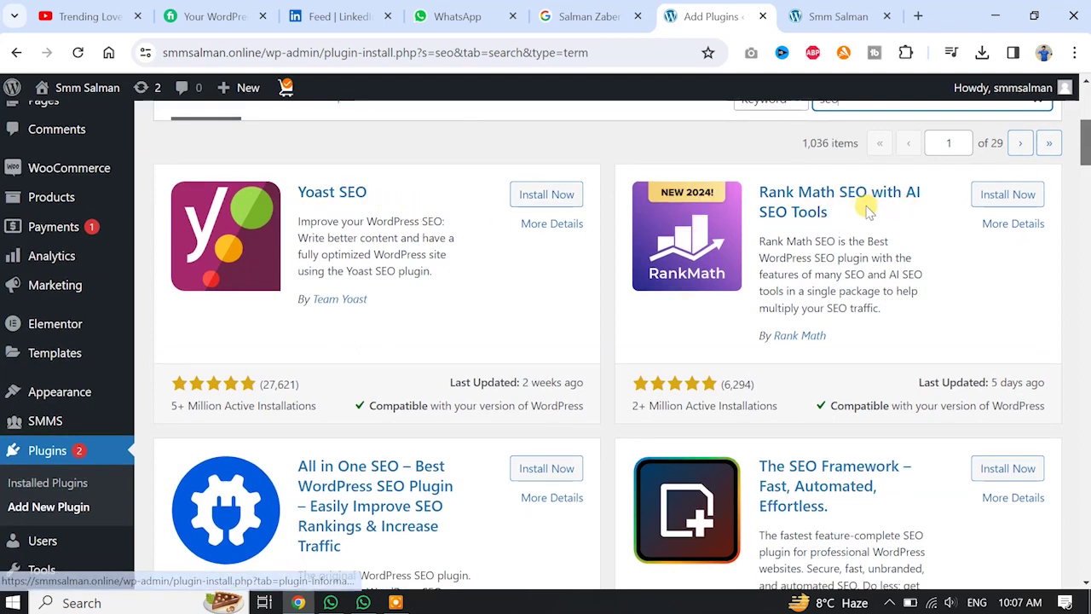
pyautogui.scroll(-1, 516, 310)
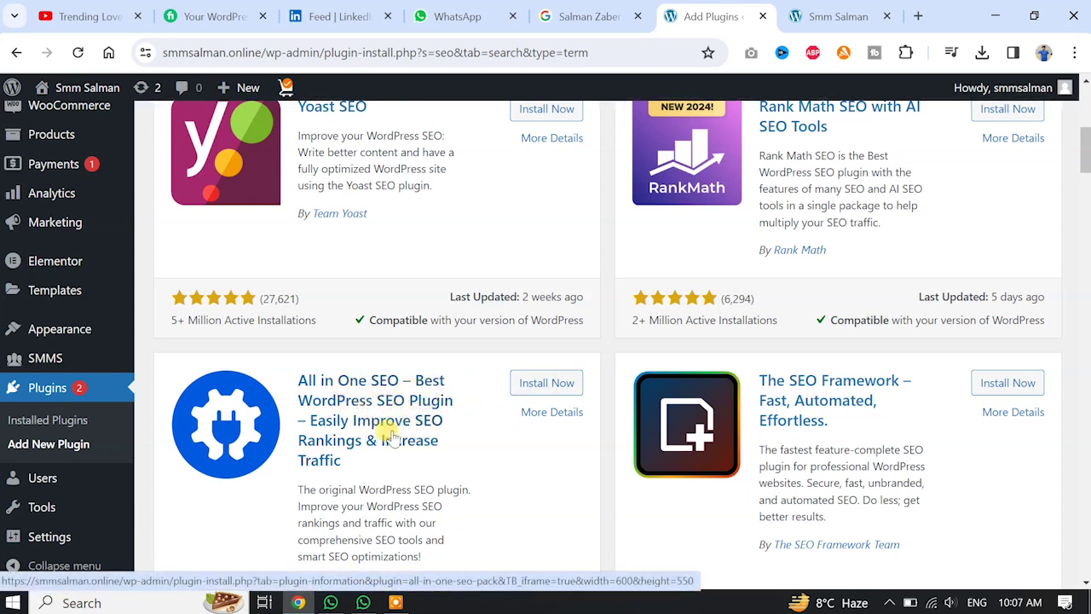
pyautogui.scroll(-1, 528, 410)
pyautogui.scroll(2, 533, 412)
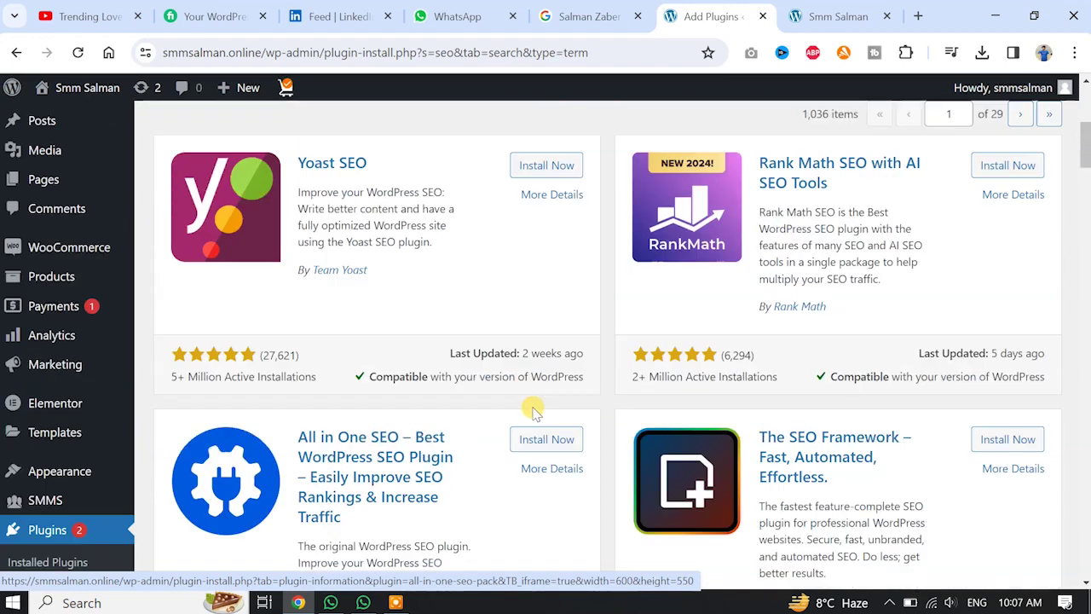
pyautogui.scroll(2, 533, 412)
pyautogui.scroll(-1, 759, 336)
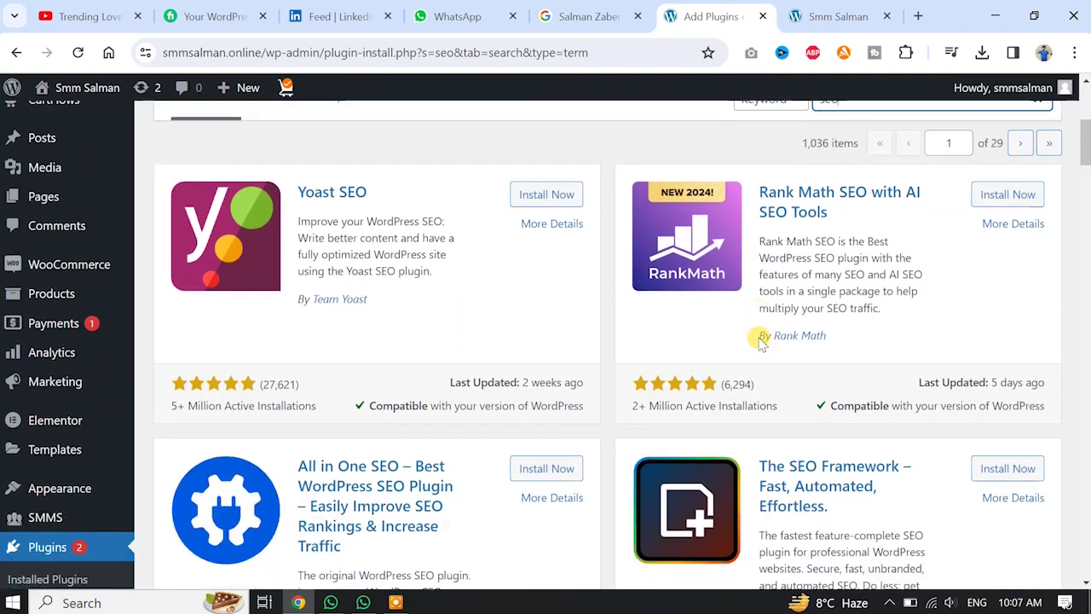
pyautogui.scroll(-2, 761, 339)
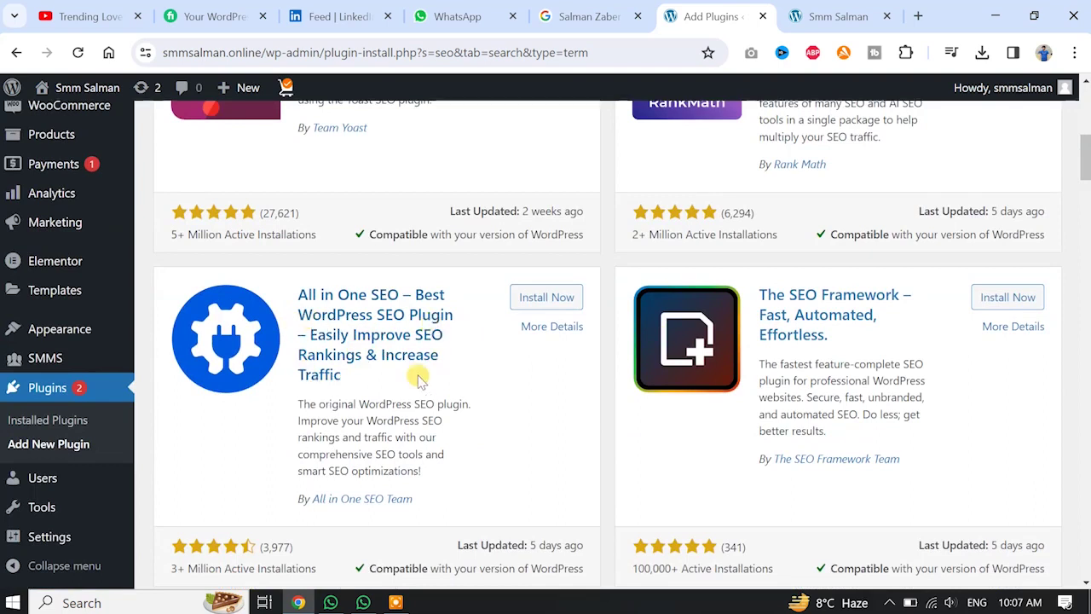
pyautogui.scroll(-1, 529, 311)
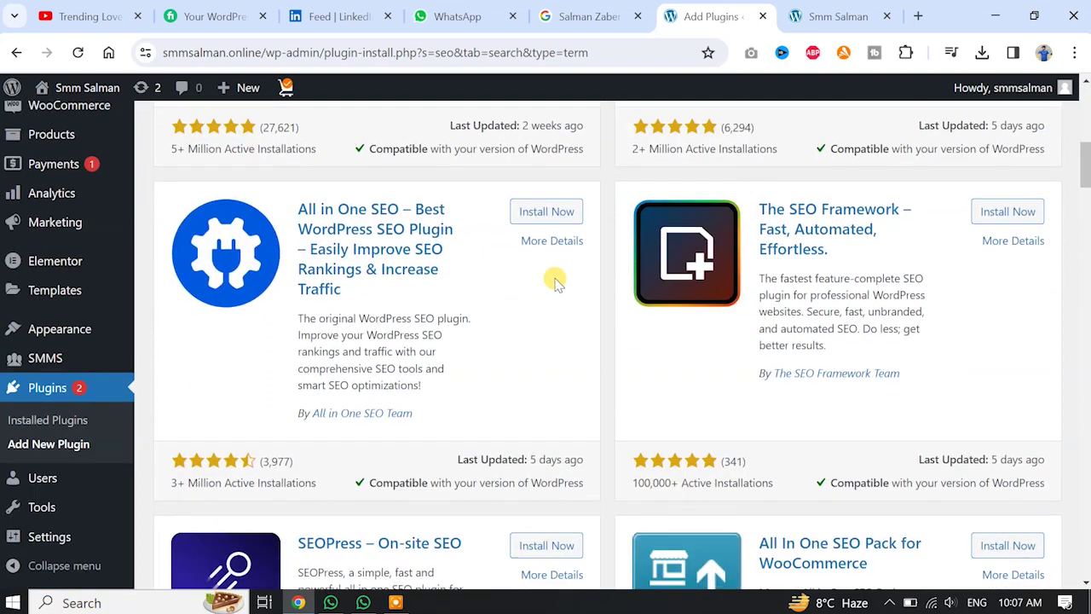
# Install All in One SEO from its card, then activate it.
pyautogui.click(546, 213)
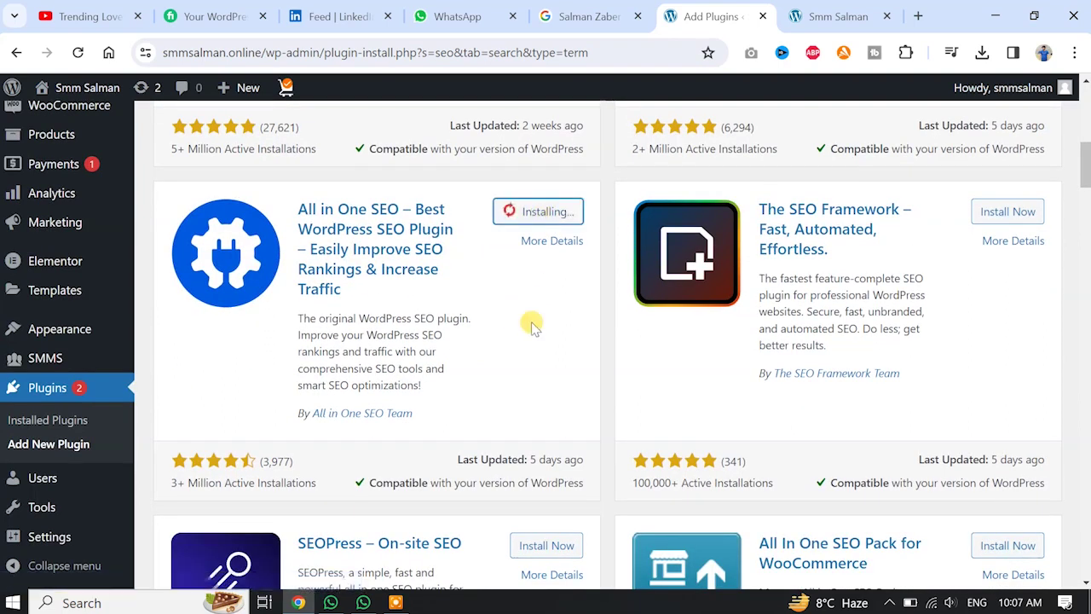
pyautogui.click(540, 220)
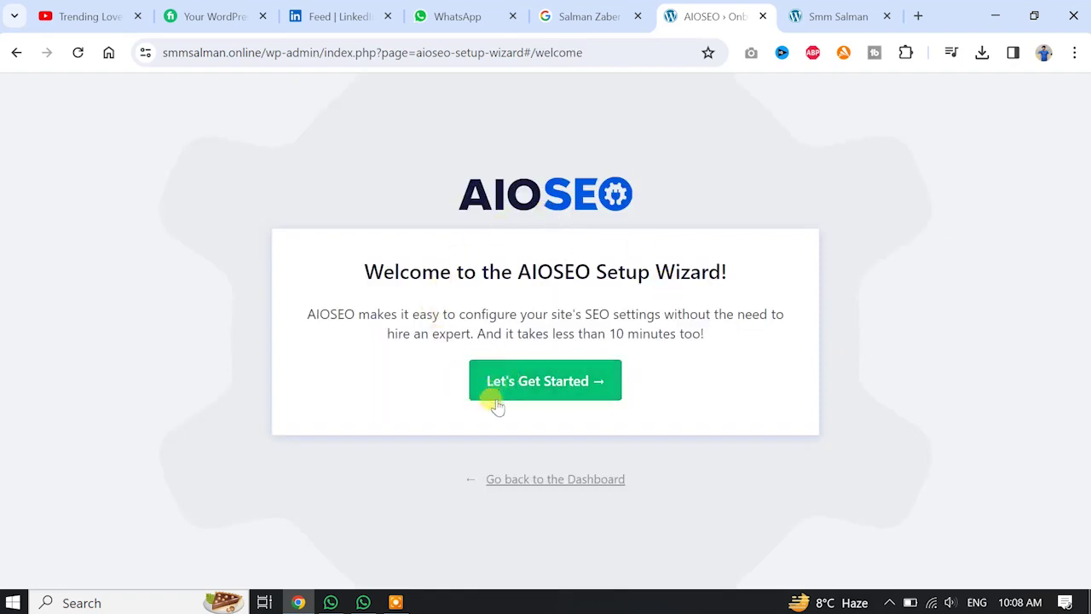
# Start the AIOSEO setup wizard and pick Online Store as the site category.
pyautogui.click(579, 386)
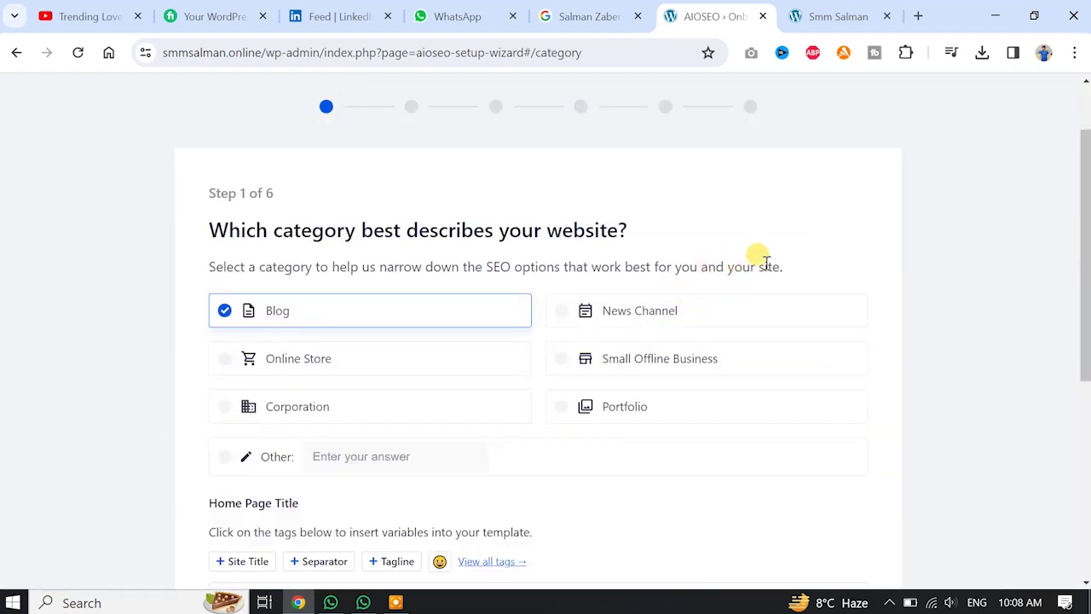
pyautogui.scroll(-5, 766, 264)
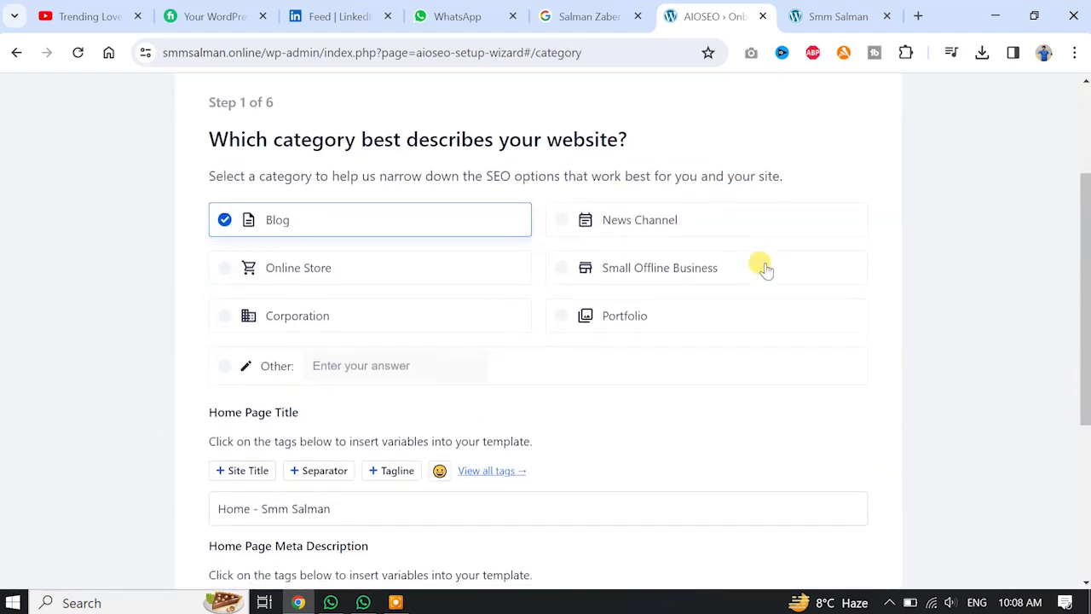
pyautogui.scroll(5, 765, 270)
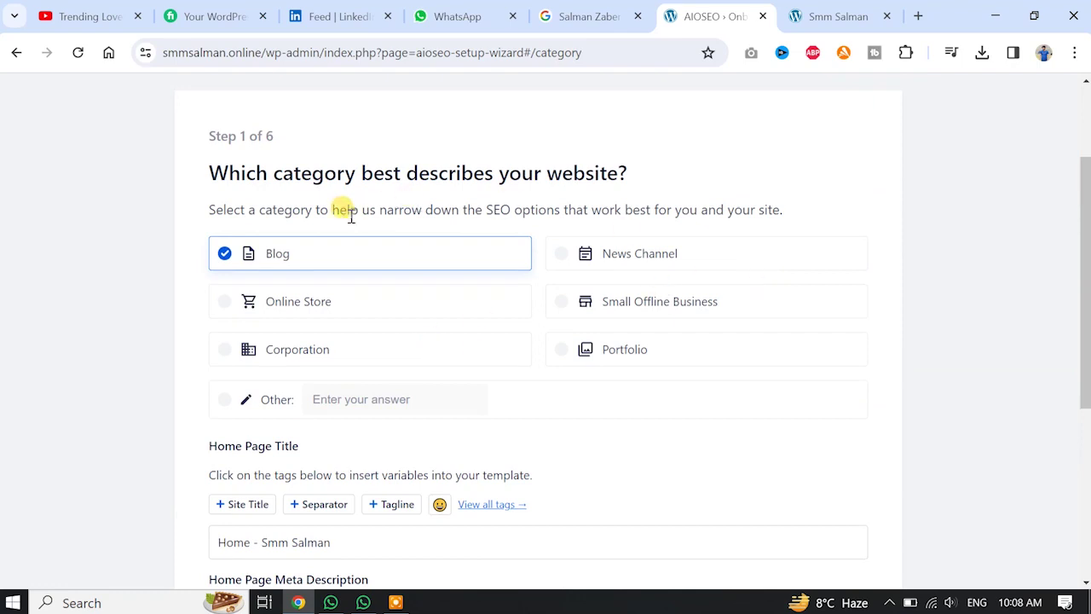
pyautogui.scroll(-1, 682, 223)
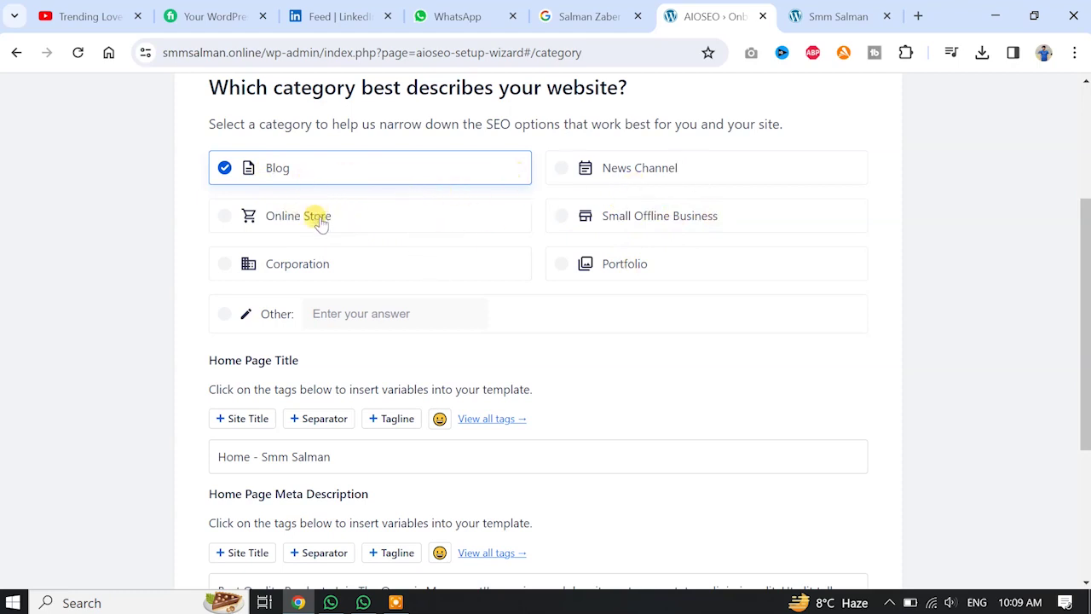
pyautogui.click(320, 223)
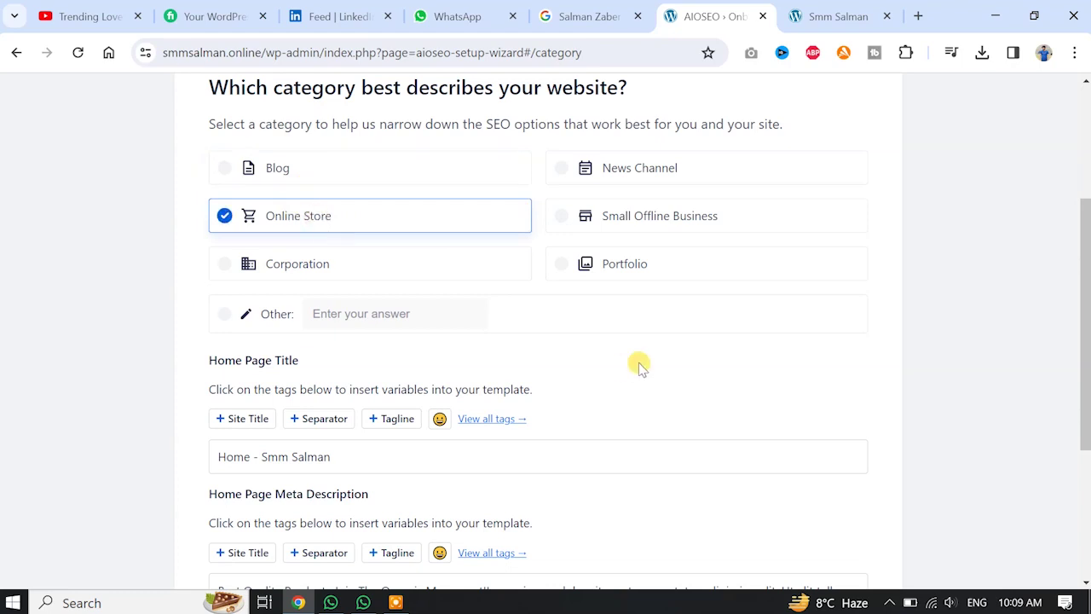
# Review the Home Page Title and Meta Description fields, then open a new browser tab.
pyautogui.scroll(-3, 636, 363)
pyautogui.moveTo(280, 102); pyautogui.dragTo(210, 139)
pyautogui.moveTo(400, 268); pyautogui.dragTo(209, 270)
pyautogui.click(483, 264)
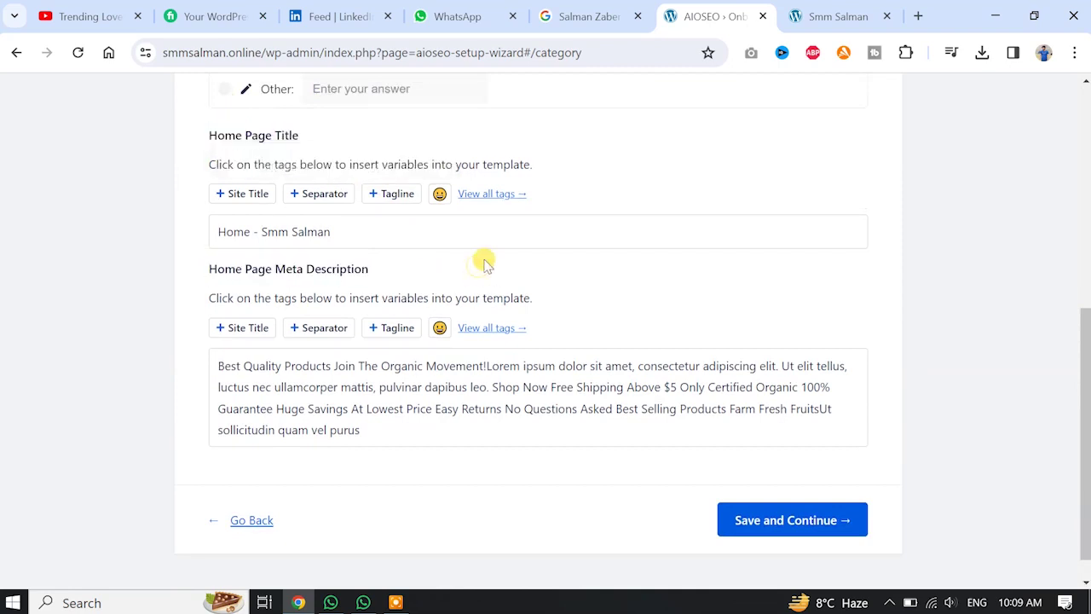
pyautogui.click(917, 14)
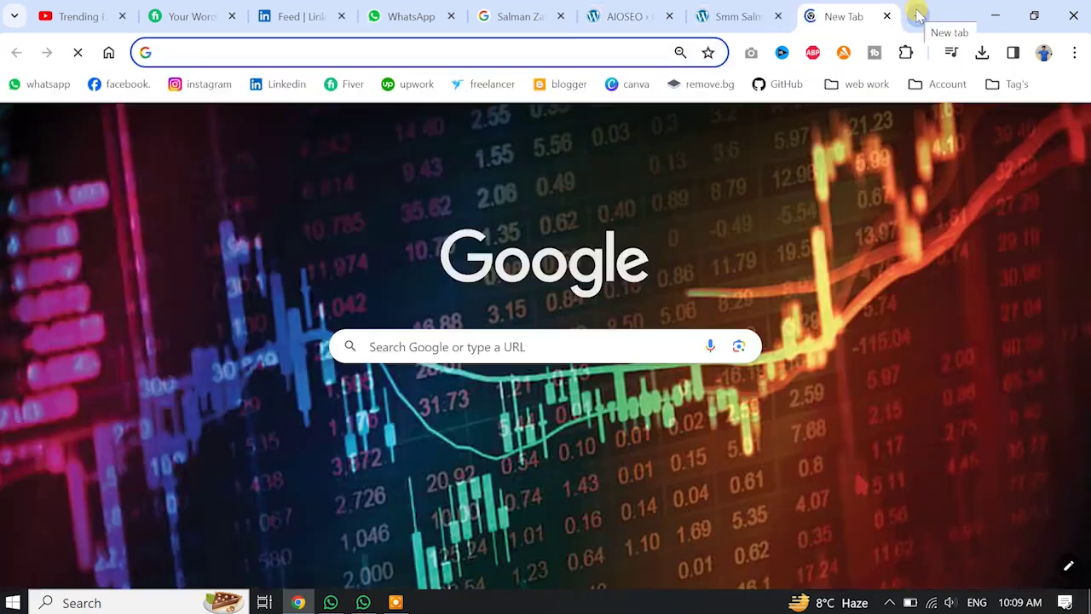
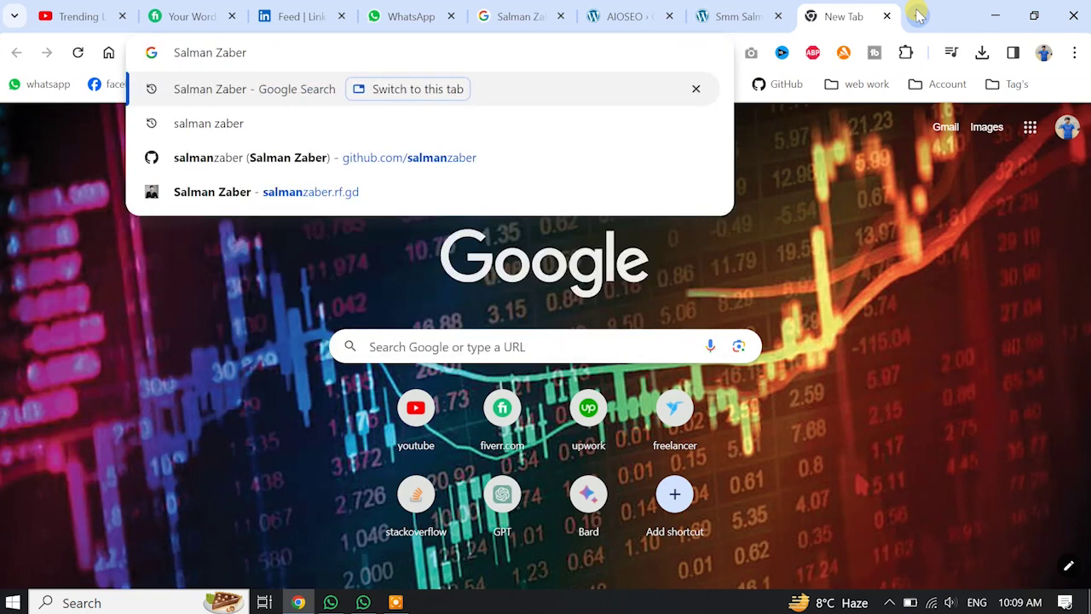
# Search Google for the site owner's name and scroll through the results.
pyautogui.press('Return')
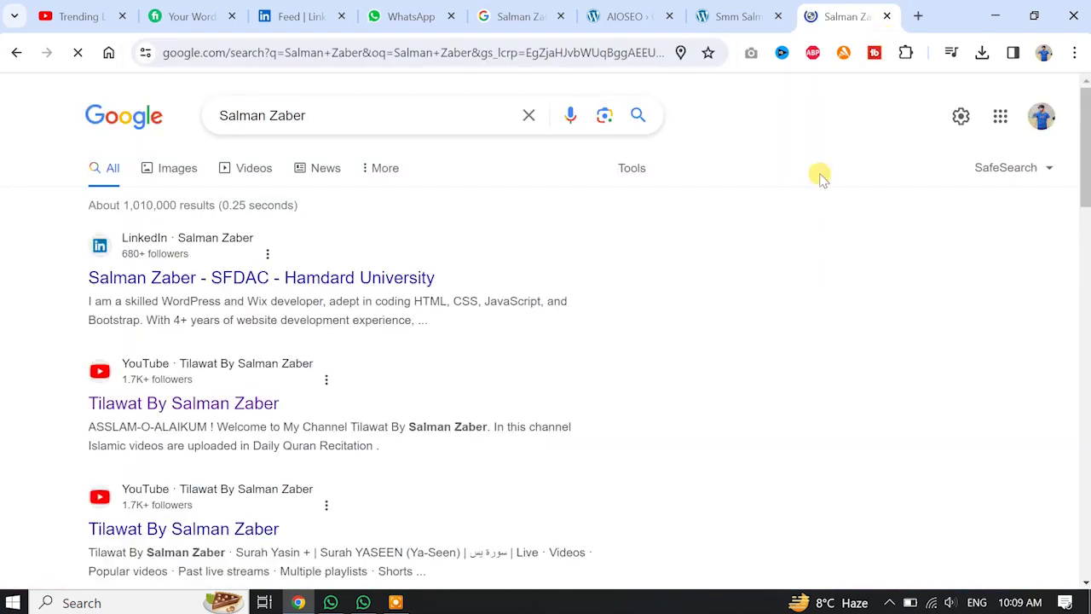
pyautogui.scroll(-4, 821, 176)
pyautogui.scroll(-3, 821, 176)
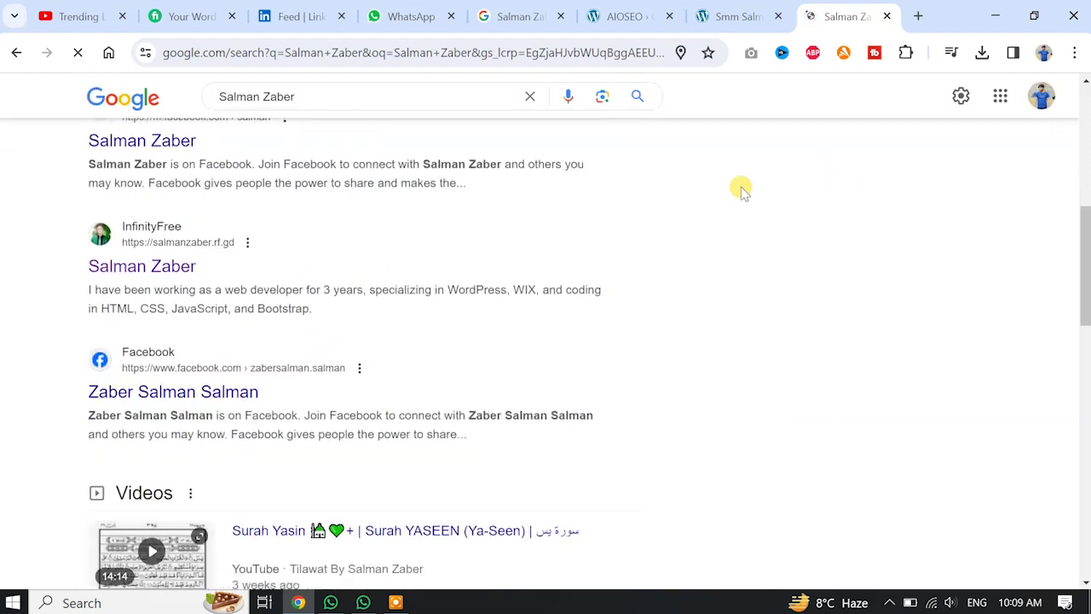
# Highlight the InfinityFree result's title, then go back to the store homepage tab.
pyautogui.moveTo(54, 265); pyautogui.dragTo(209, 252)
pyautogui.click(300, 93)
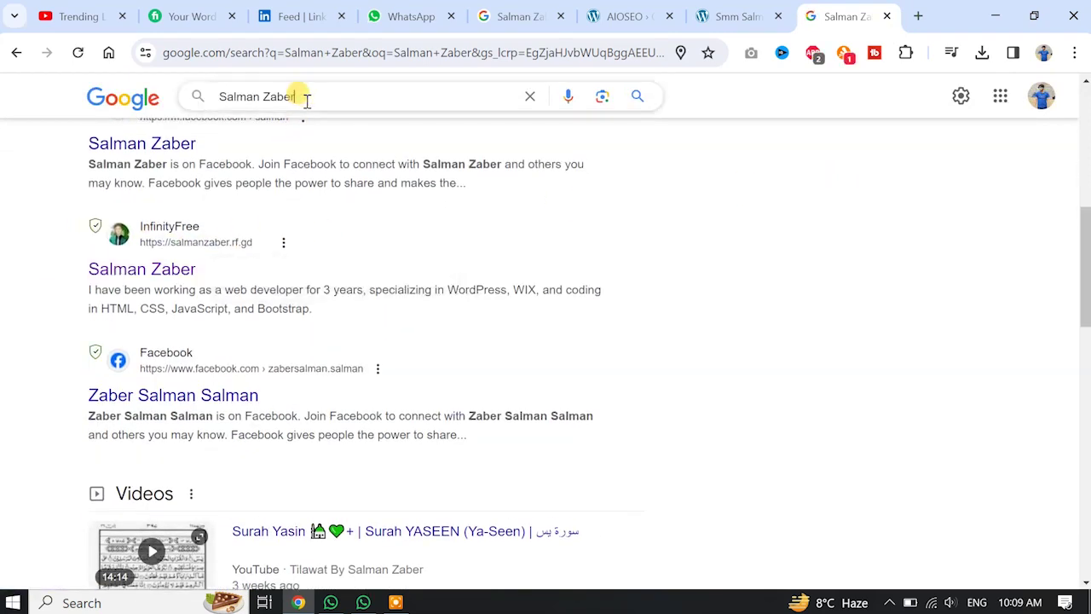
pyautogui.moveTo(72, 267); pyautogui.dragTo(209, 261)
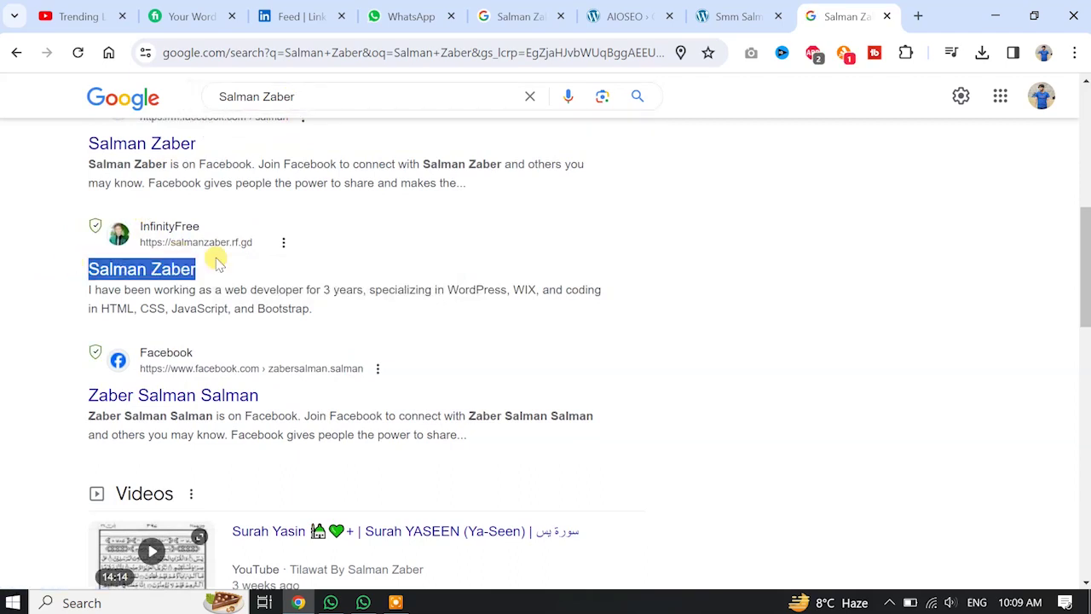
pyautogui.click(415, 221)
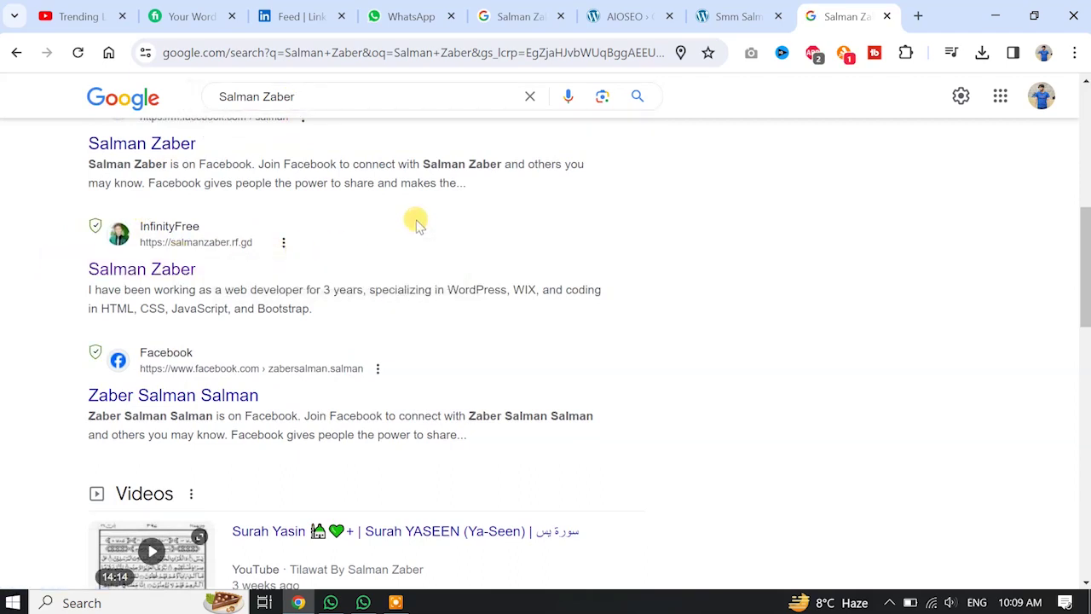
pyautogui.click(750, 11)
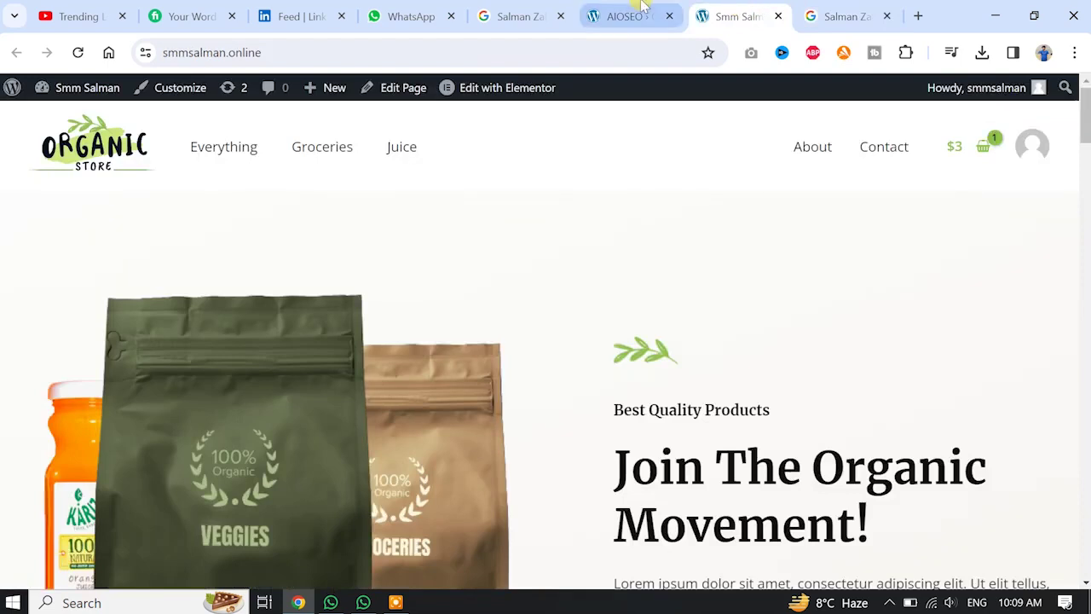
# Cycle through the AIOSEO, Google and store tabs, ending on the wizard's category step.
pyautogui.click(637, 10)
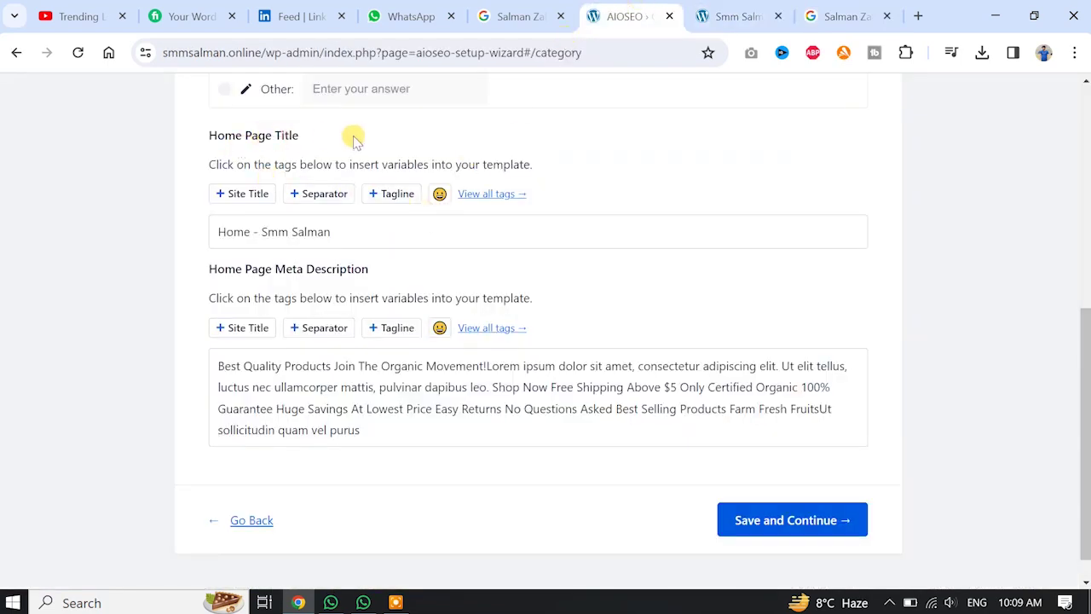
pyautogui.click(816, 8)
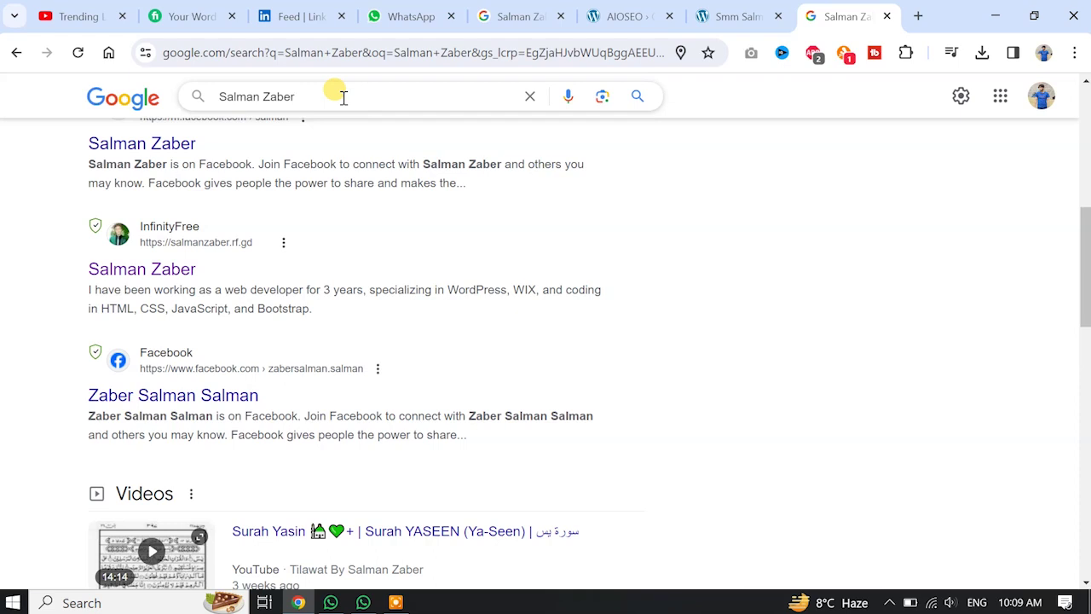
pyautogui.click(739, 12)
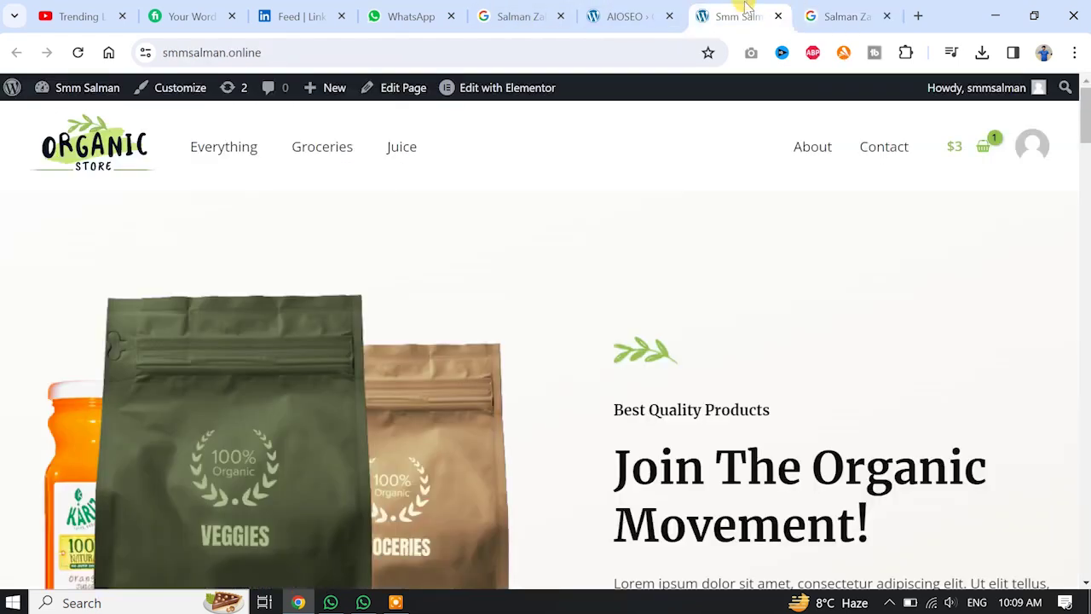
pyautogui.click(631, 15)
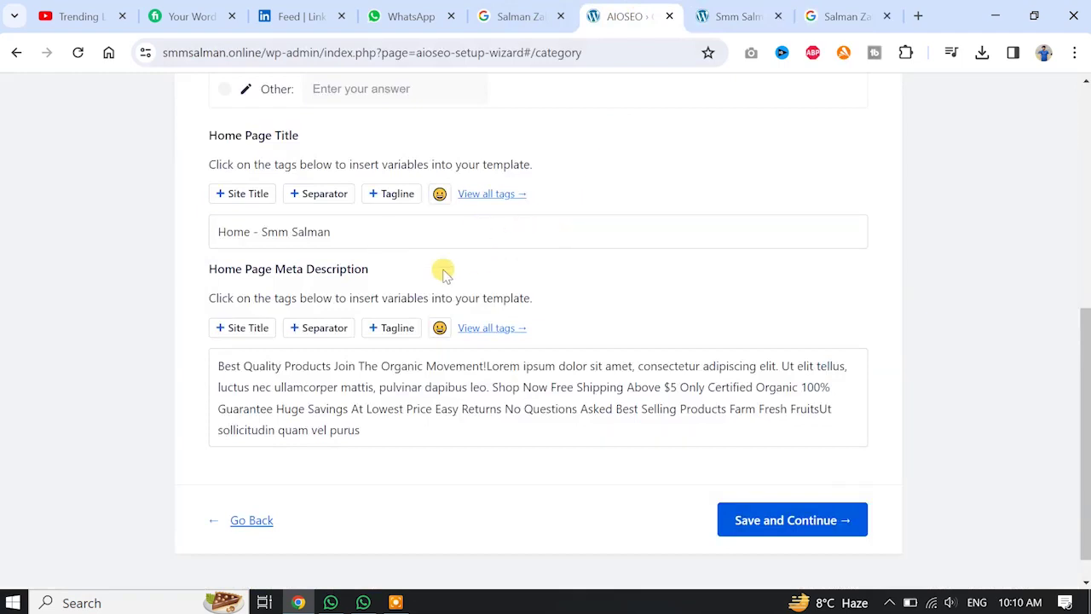
# Clear the Home Page Title and replace it with just the owner's first name.
pyautogui.click(372, 228)
pyautogui.hotkey('ctrl', 'a')
pyautogui.press('BackSpace')
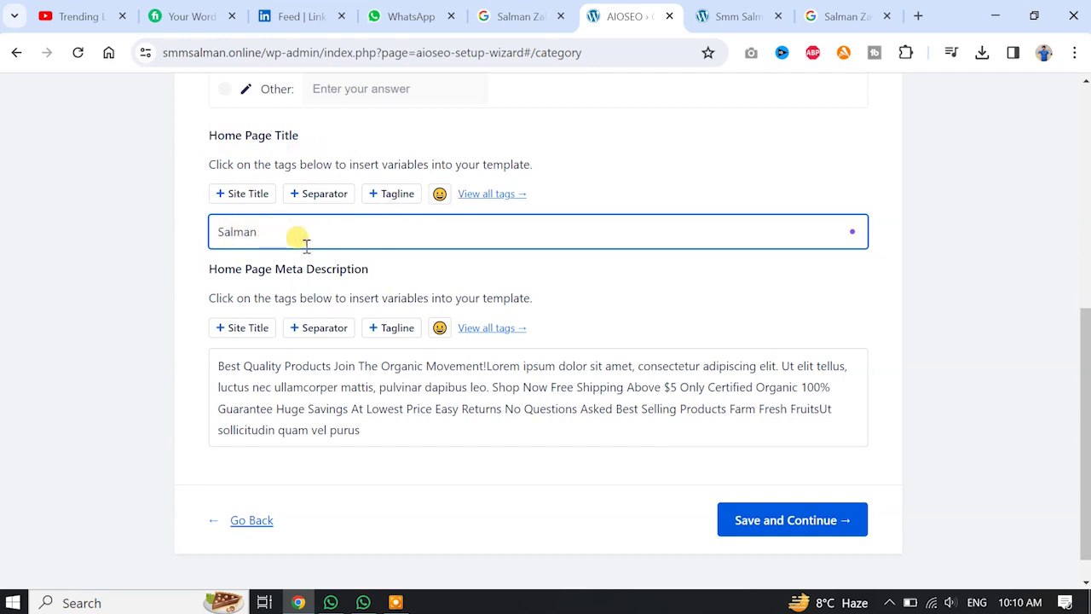
pyautogui.scroll(-1, 674, 276)
pyautogui.click(677, 276)
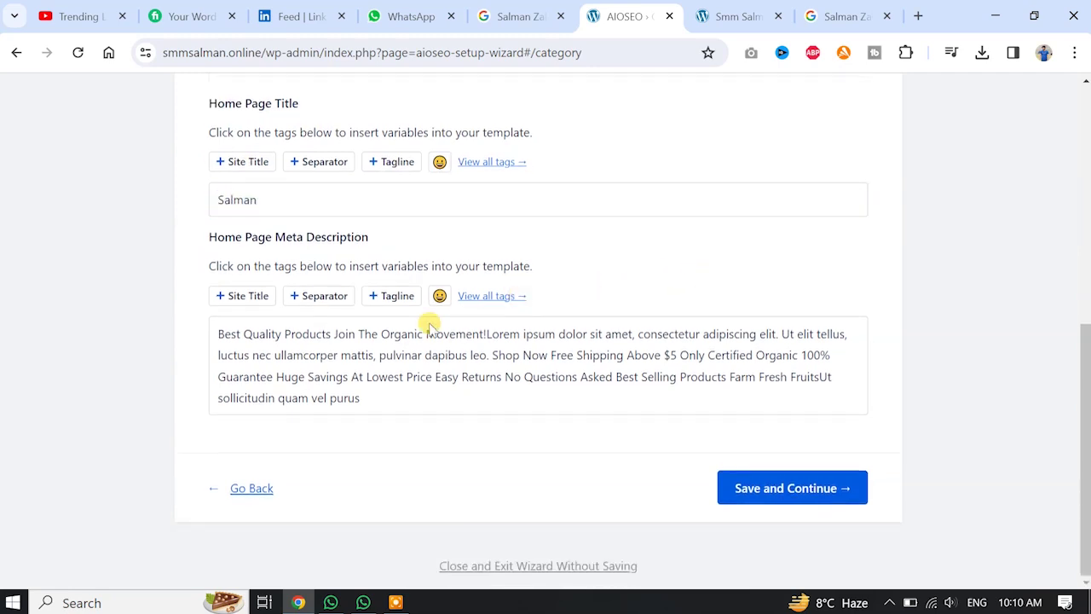
# Copy the web-developer bio snippet from the Google search results.
pyautogui.click(827, 16)
pyautogui.scroll(-1, 365, 256)
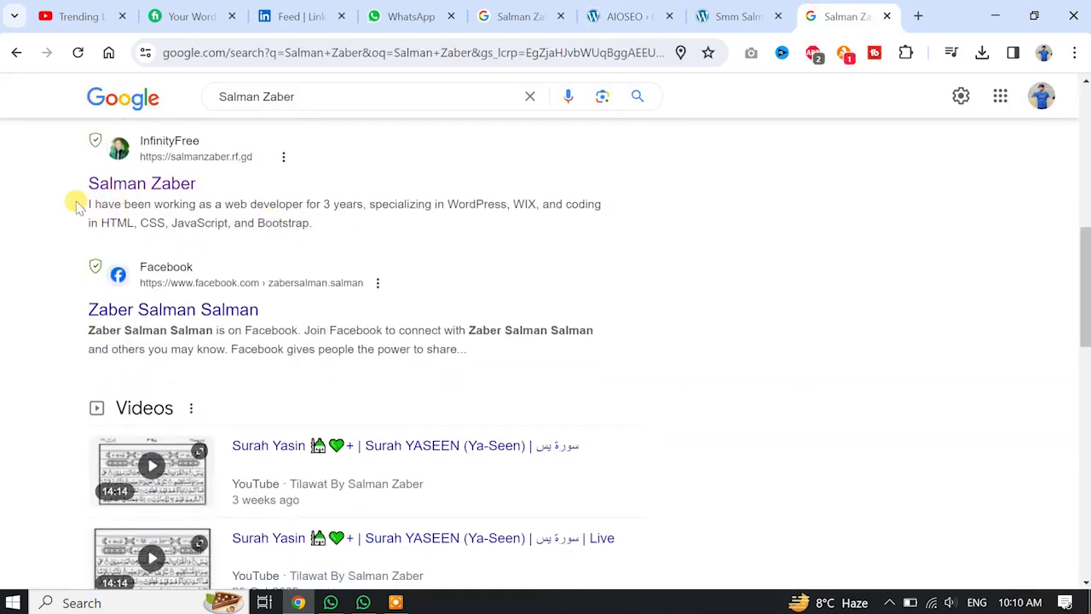
pyautogui.moveTo(85, 204); pyautogui.dragTo(321, 236)
pyautogui.hotkey('ctrl', 'c')
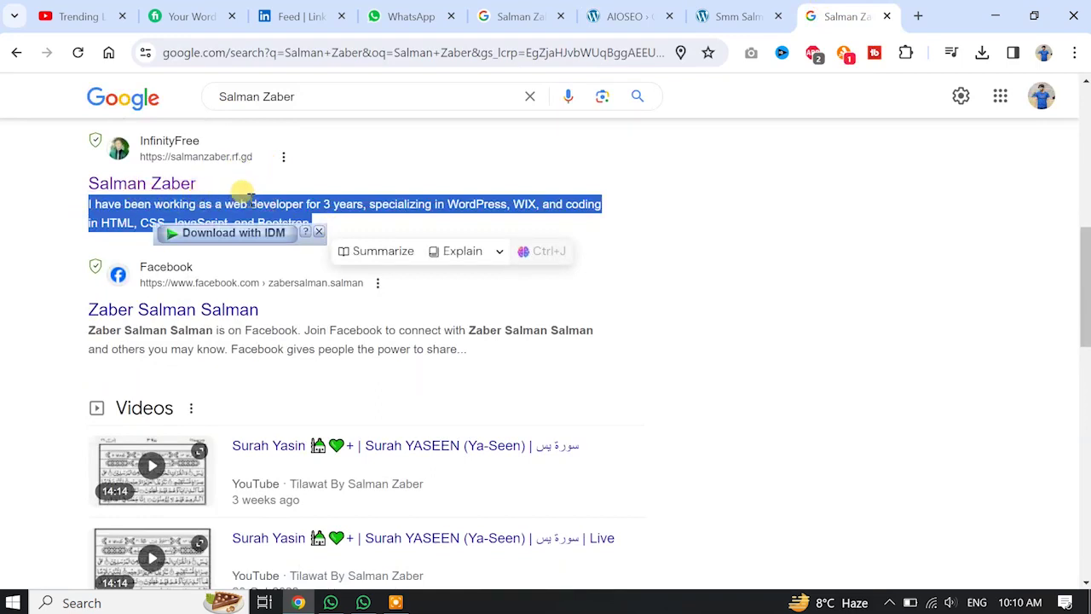
pyautogui.click(620, 211)
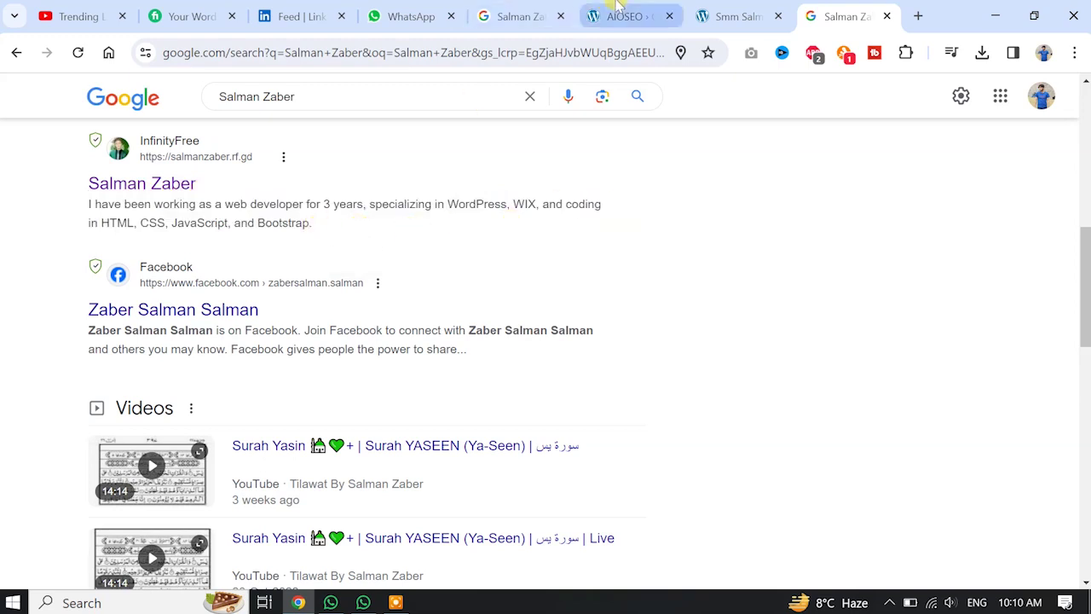
pyautogui.click(617, 15)
# Replace the home page meta description with the pasted web-developer bio, removing trailing blank lines.
pyautogui.click(448, 362)
pyautogui.hotkey('ctrl', 'a')
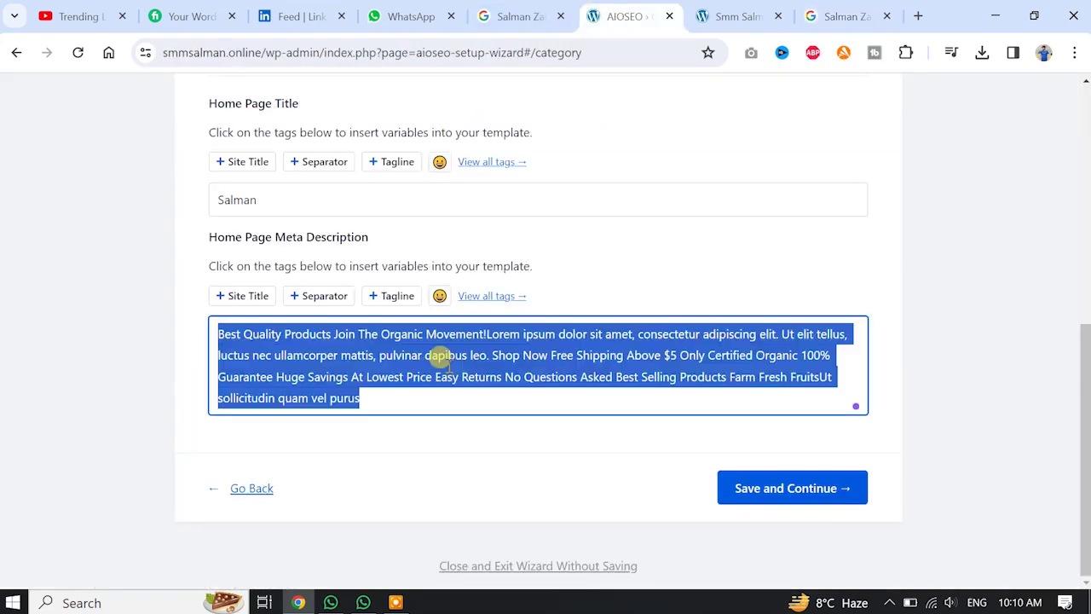
pyautogui.press('BackSpace')
pyautogui.hotkey('ctrl', 'v')
pyautogui.press('BackSpace')
pyautogui.press('BackSpace')
pyautogui.press('BackSpace')
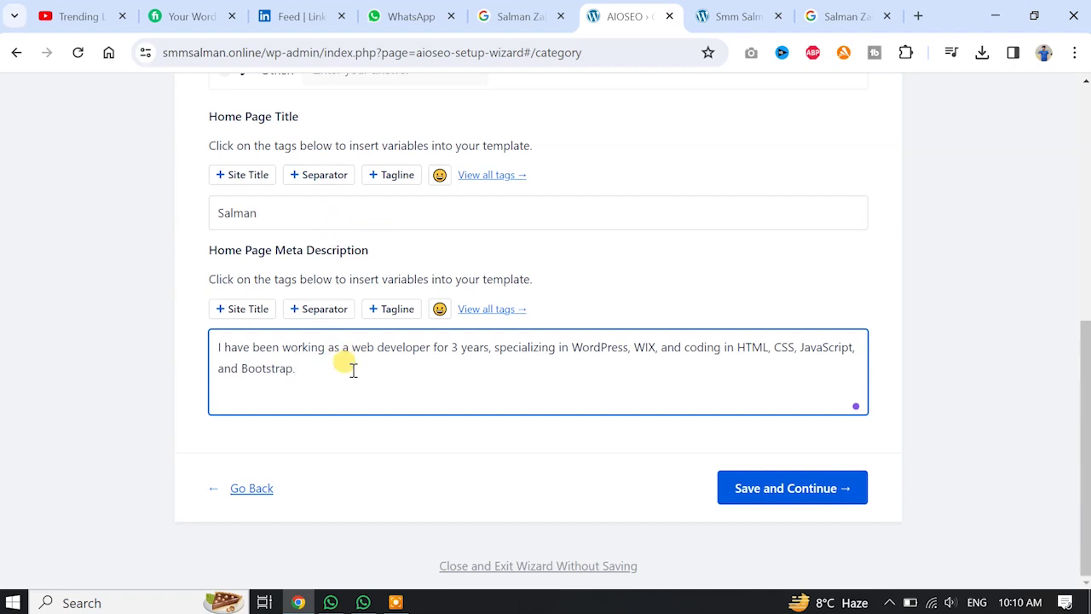
pyautogui.scroll(3, 730, 383)
pyautogui.scroll(-3, 741, 400)
# Advance to the Additional Site Information step and clear the Organization Name field.
pyautogui.click(779, 489)
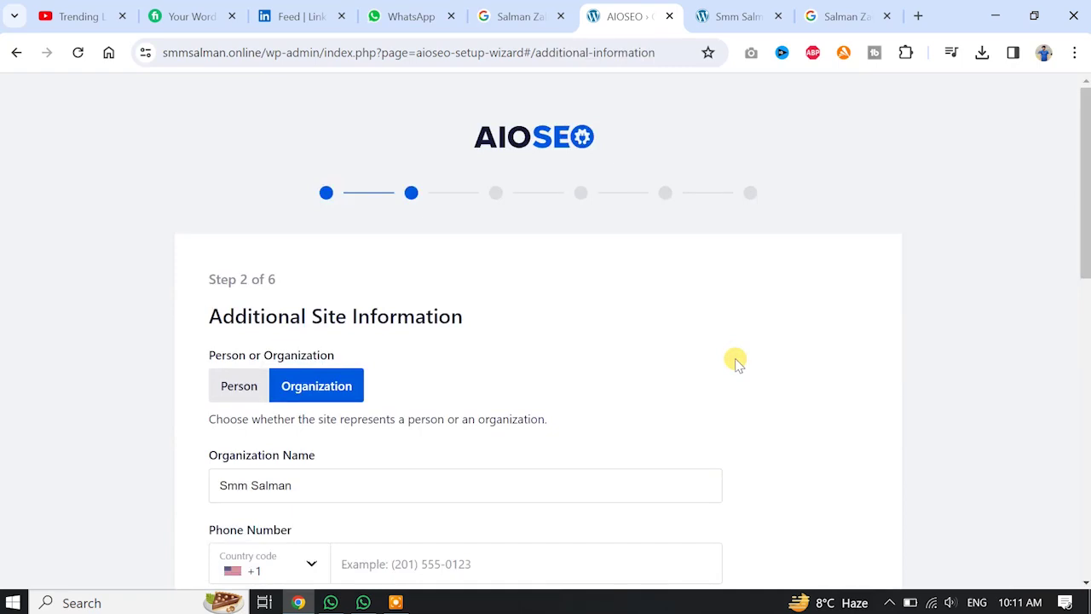
pyautogui.scroll(-1, 804, 483)
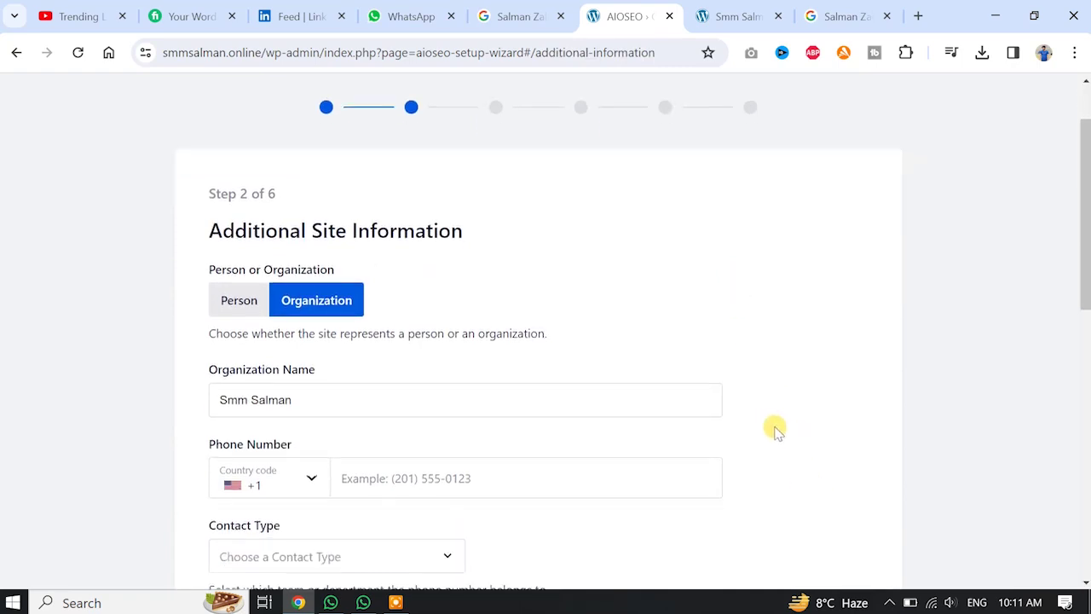
pyautogui.scroll(-2, 750, 406)
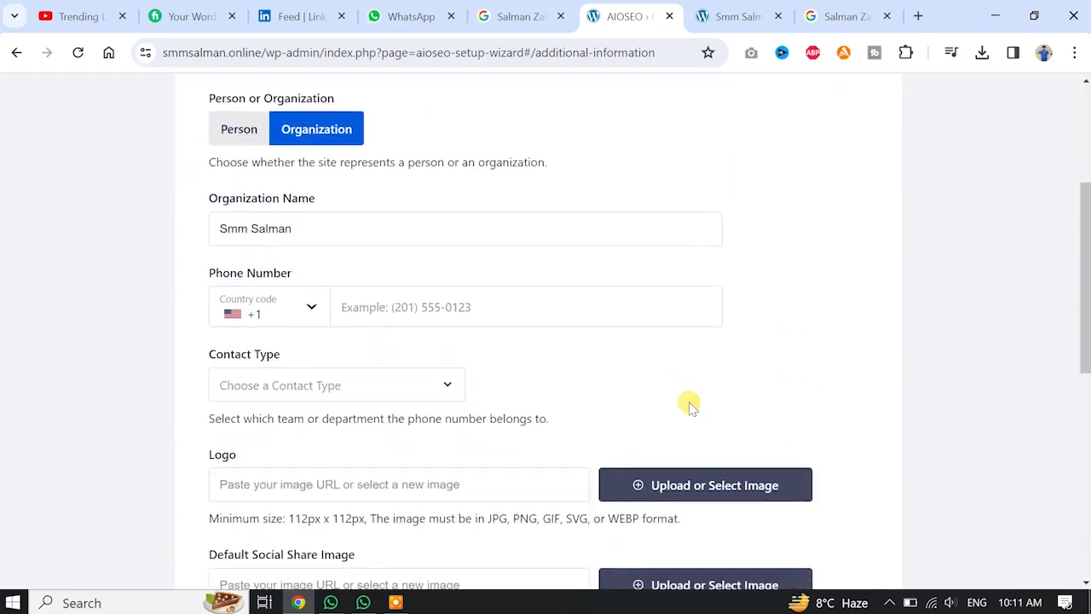
pyautogui.scroll(1, 691, 407)
pyautogui.click(381, 322)
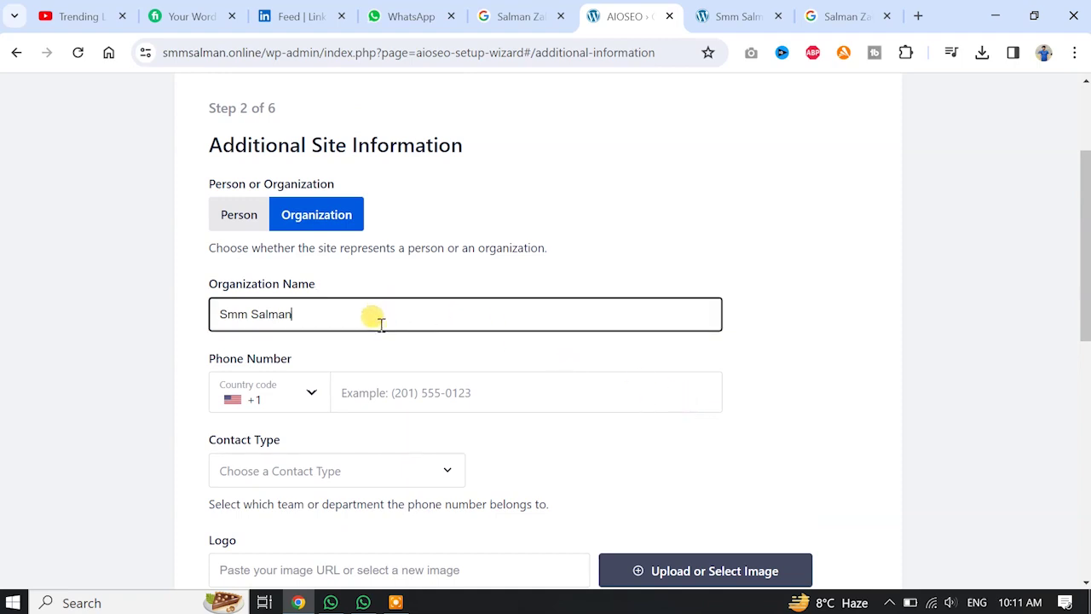
pyautogui.hotkey('ctrl', 'a')
pyautogui.press('BackSpace')
pyautogui.click(309, 403)
# Enter the organization's phone number with the Pakistan +92 country code.
pyautogui.click(308, 404)
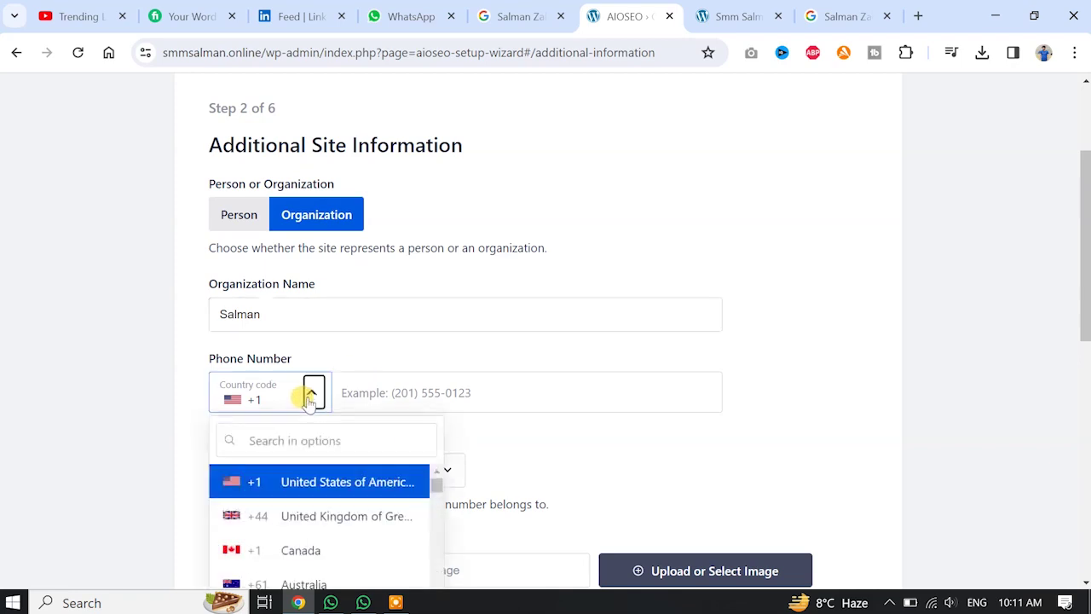
pyautogui.scroll(-1, 310, 400)
pyautogui.click(306, 357)
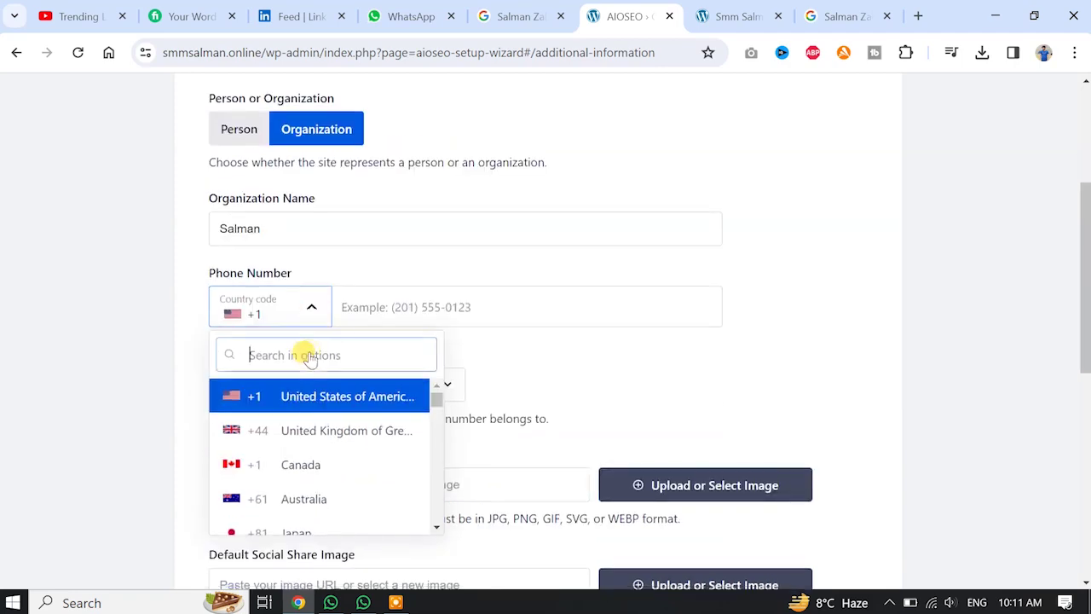
pyautogui.write('pak')
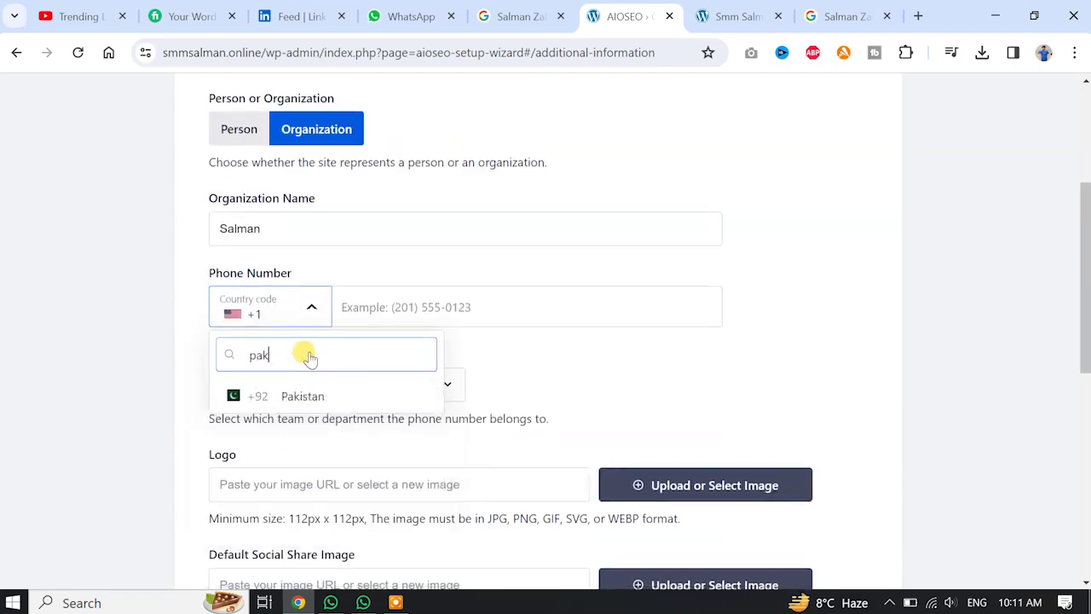
pyautogui.click(300, 398)
pyautogui.click(383, 300)
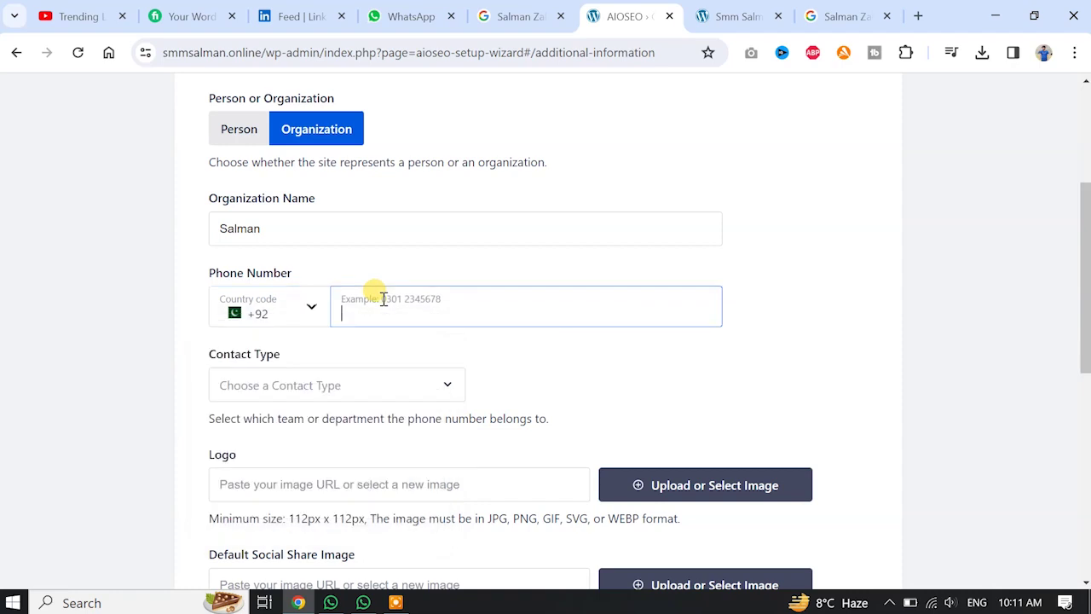
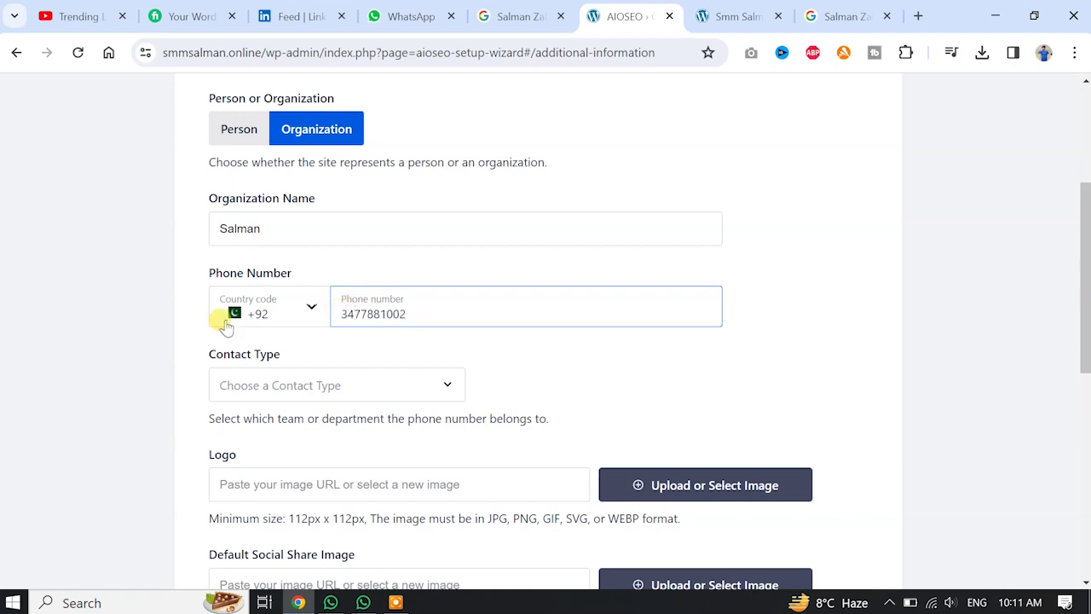
pyautogui.click(417, 345)
# Leave Contact Type, Logo and Social Profiles empty and save the Additional Site Information step.
pyautogui.scroll(-1, 511, 334)
pyautogui.click(392, 306)
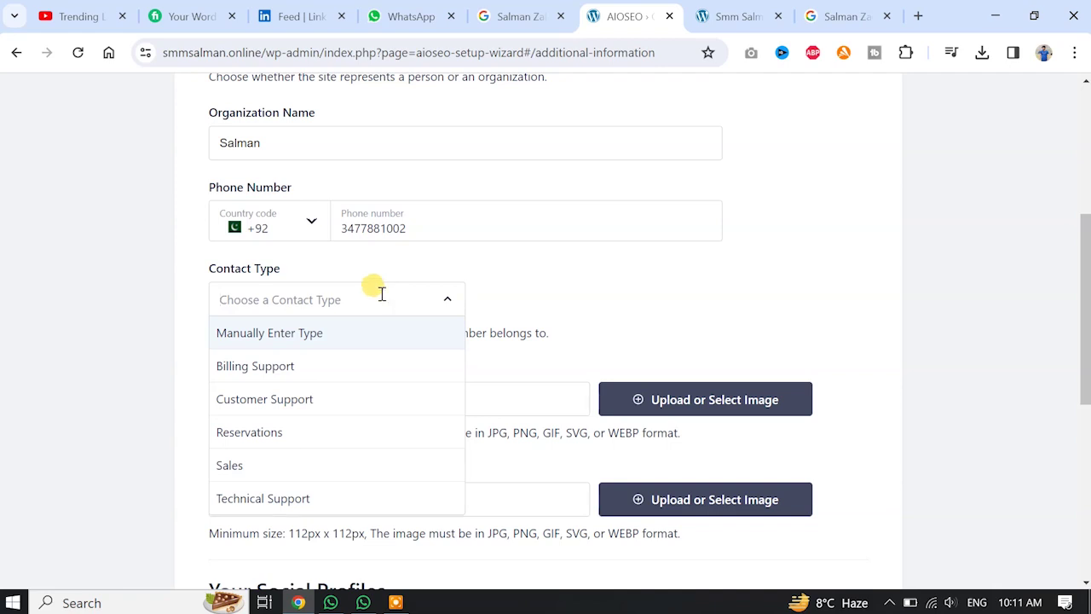
pyautogui.click(566, 292)
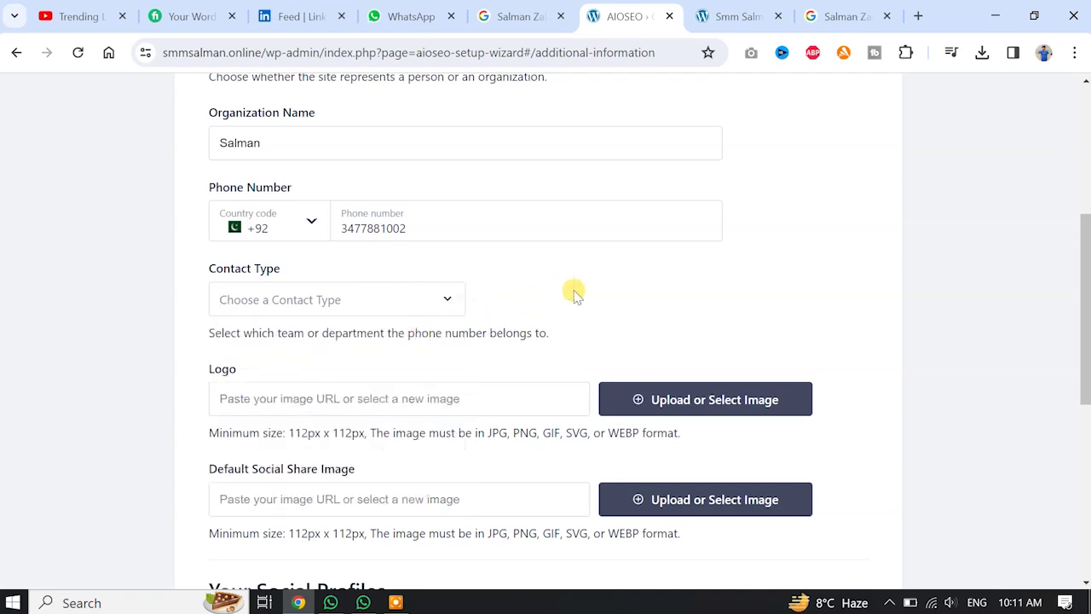
pyautogui.scroll(-1, 632, 264)
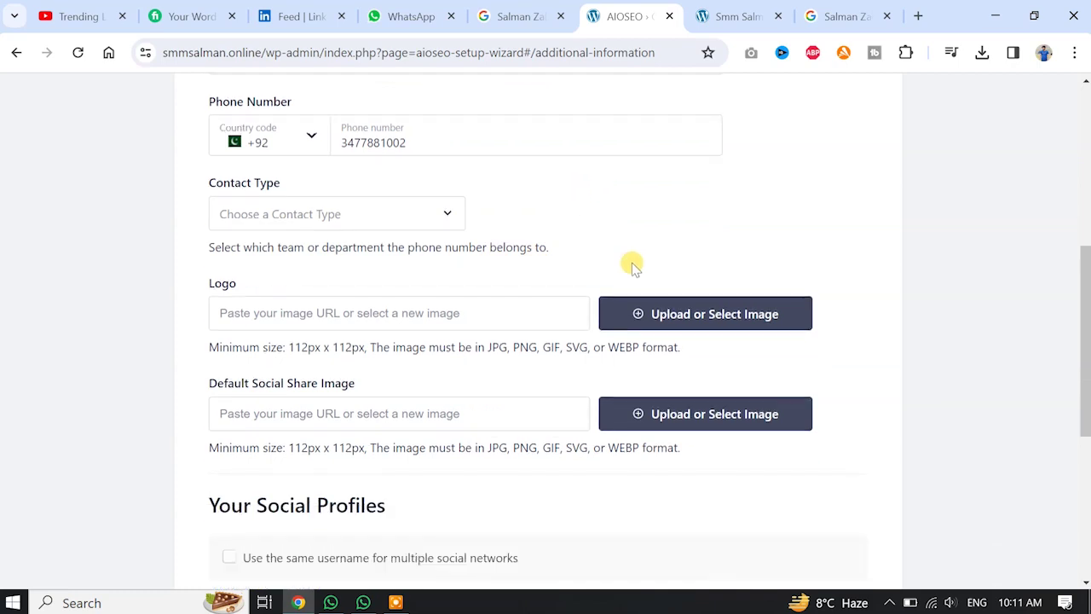
pyautogui.click(359, 315)
pyautogui.scroll(-1, 324, 256)
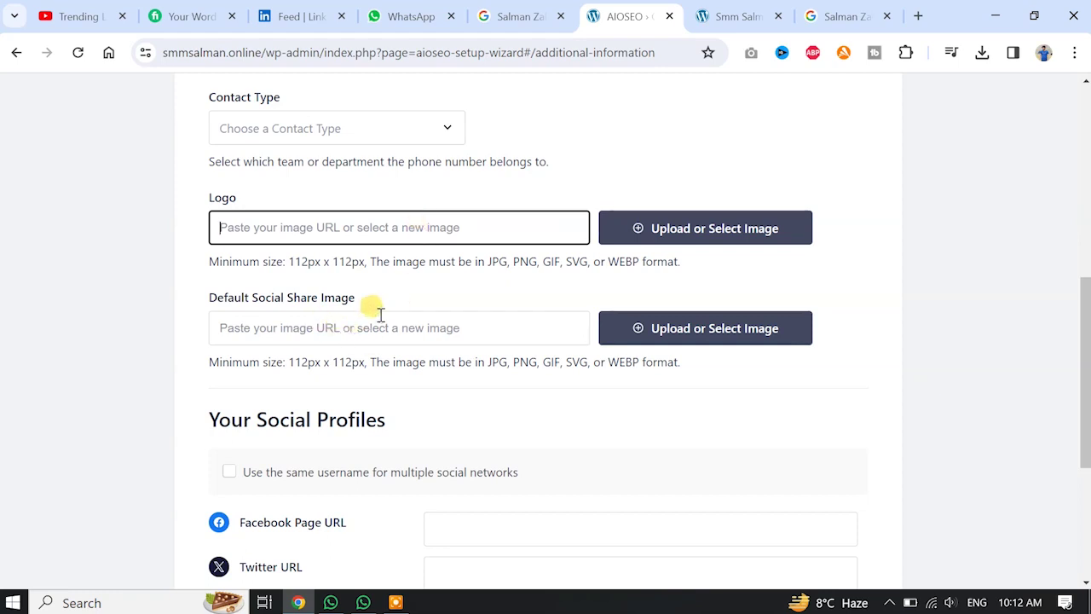
pyautogui.scroll(-2, 437, 310)
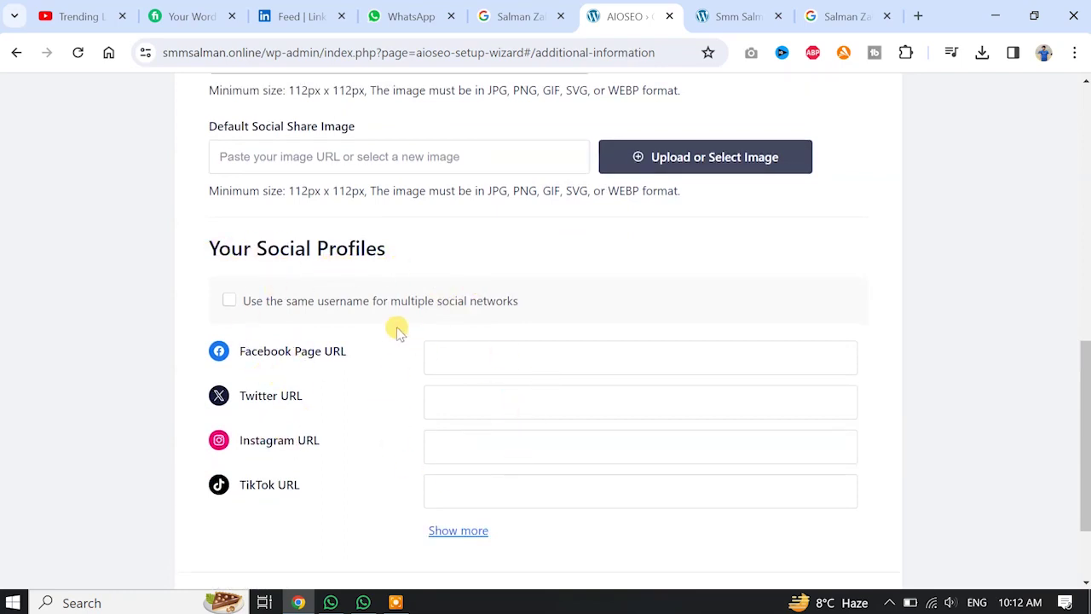
pyautogui.scroll(-2, 538, 358)
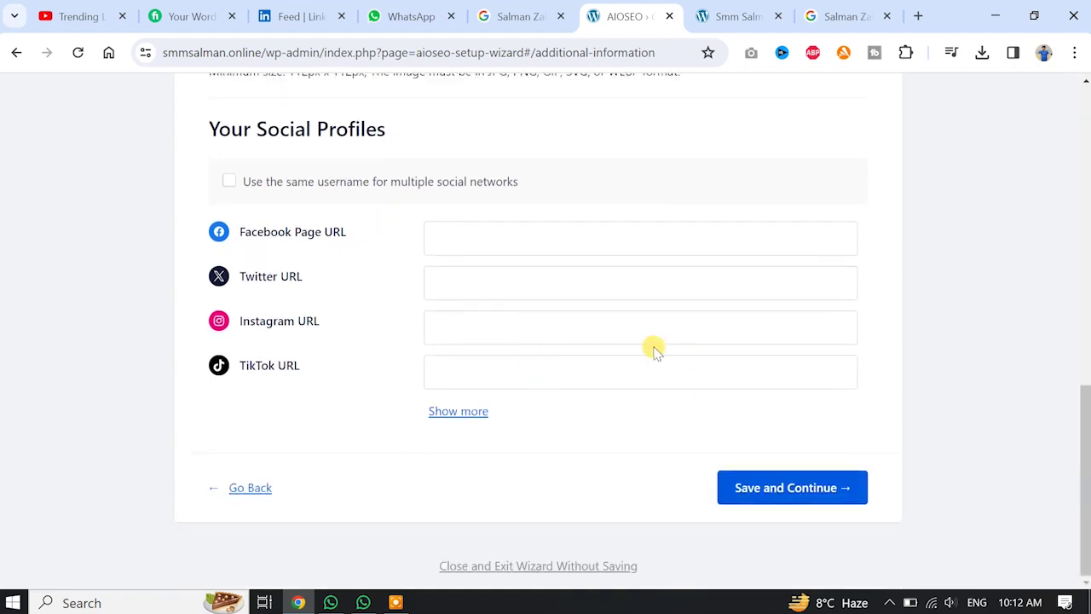
pyautogui.scroll(5, 571, 365)
pyautogui.scroll(1, 578, 369)
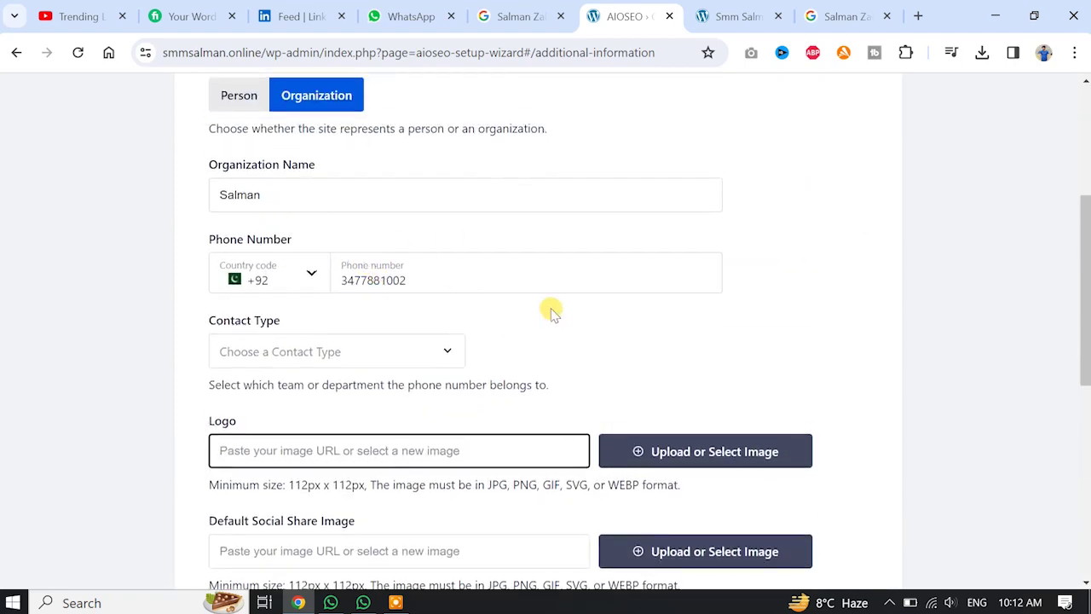
pyautogui.scroll(-5, 557, 310)
pyautogui.scroll(-1, 842, 437)
pyautogui.click(773, 486)
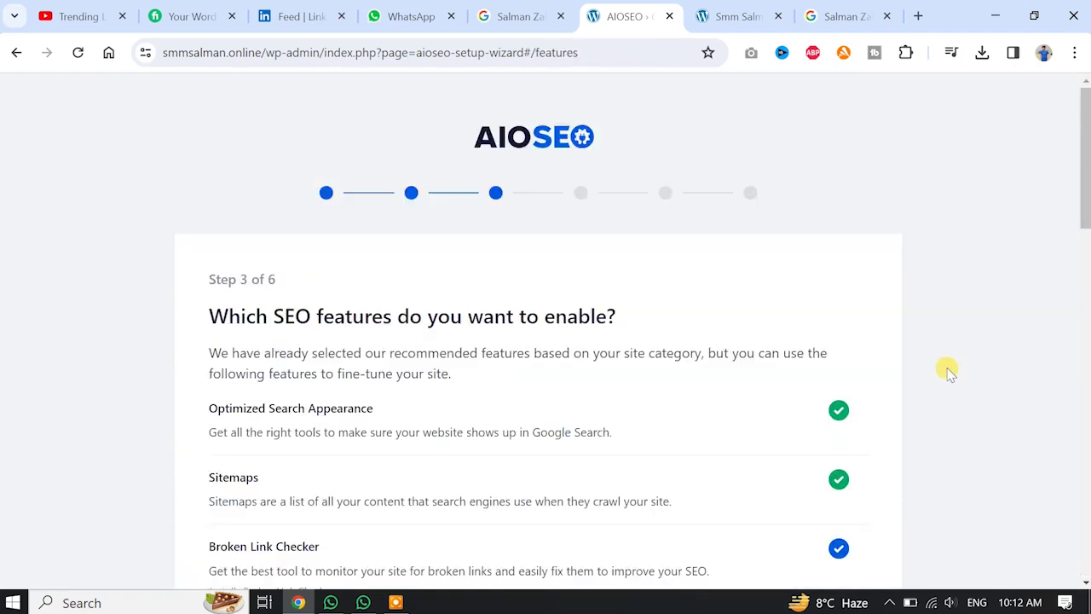
# Keep the default Step 3 SEO features, including Index Now and REST API, and save.
pyautogui.scroll(-1, 852, 264)
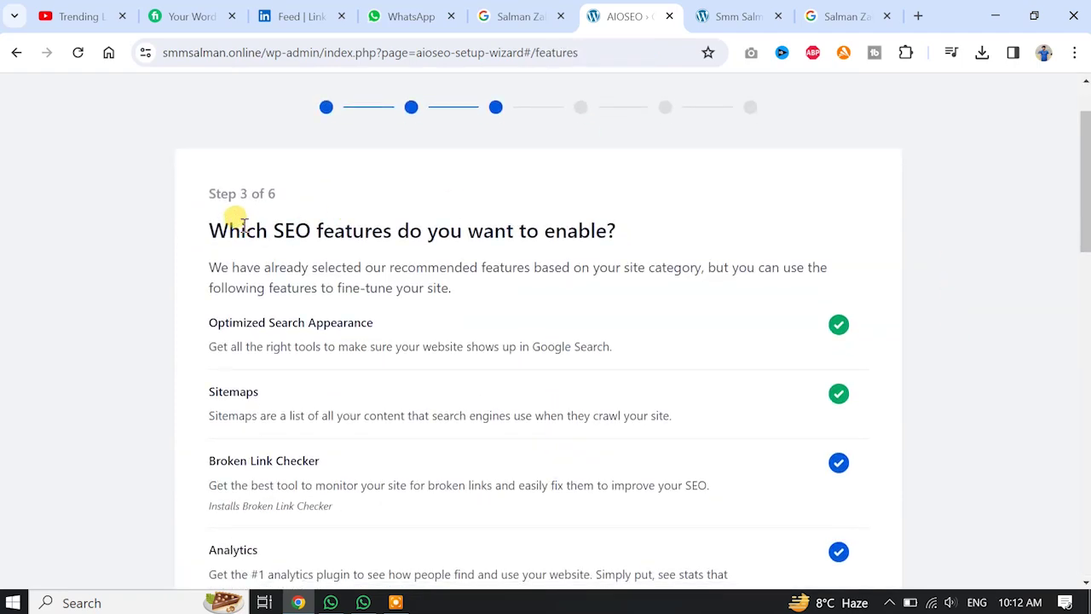
pyautogui.scroll(-1, 682, 288)
pyautogui.scroll(-7, 695, 289)
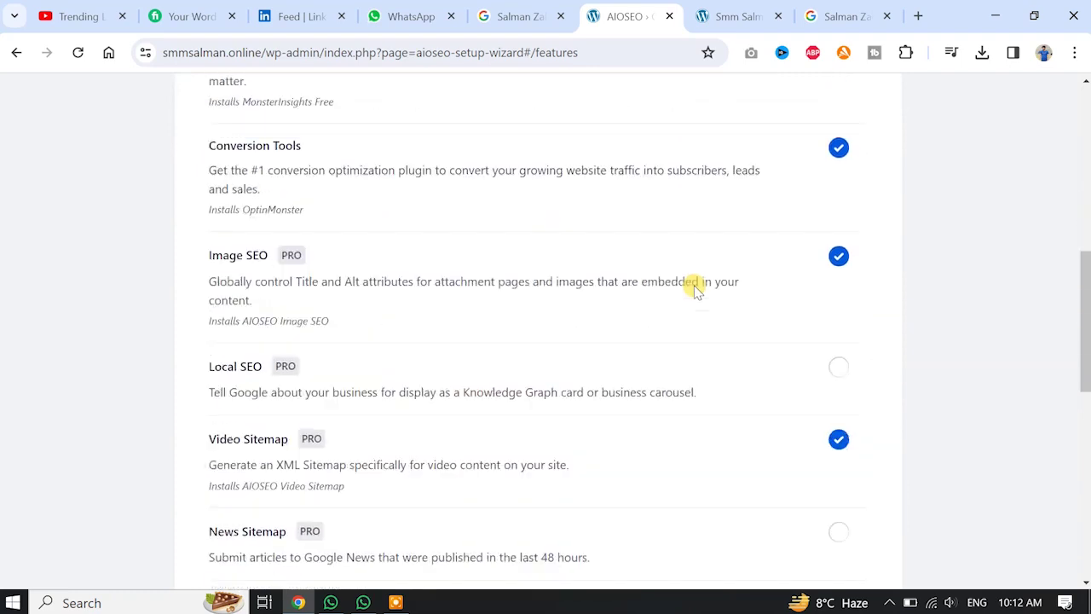
pyautogui.scroll(10, 694, 288)
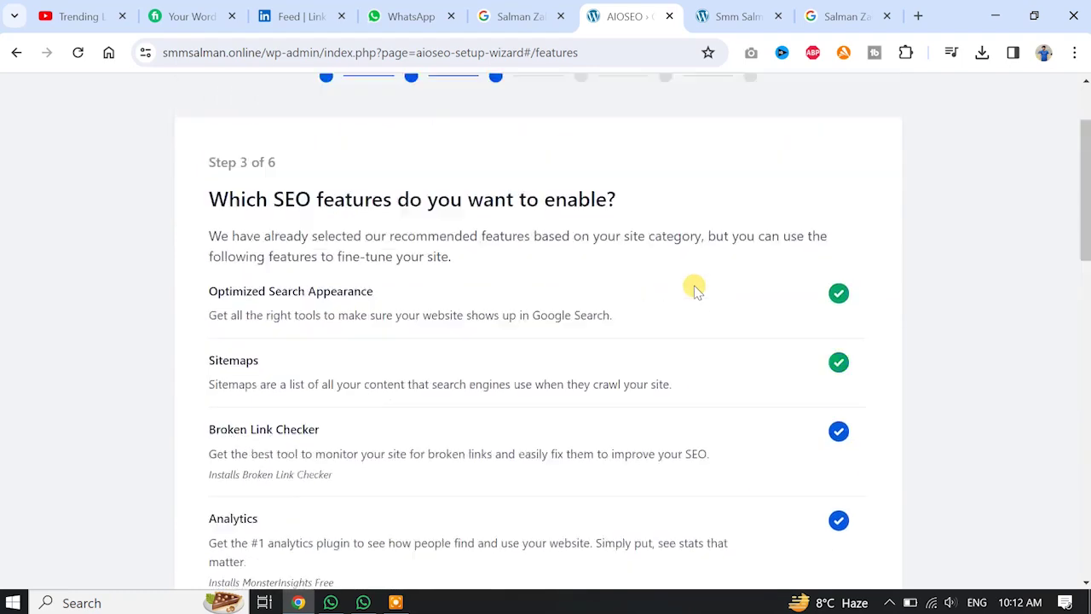
pyautogui.scroll(-7, 447, 385)
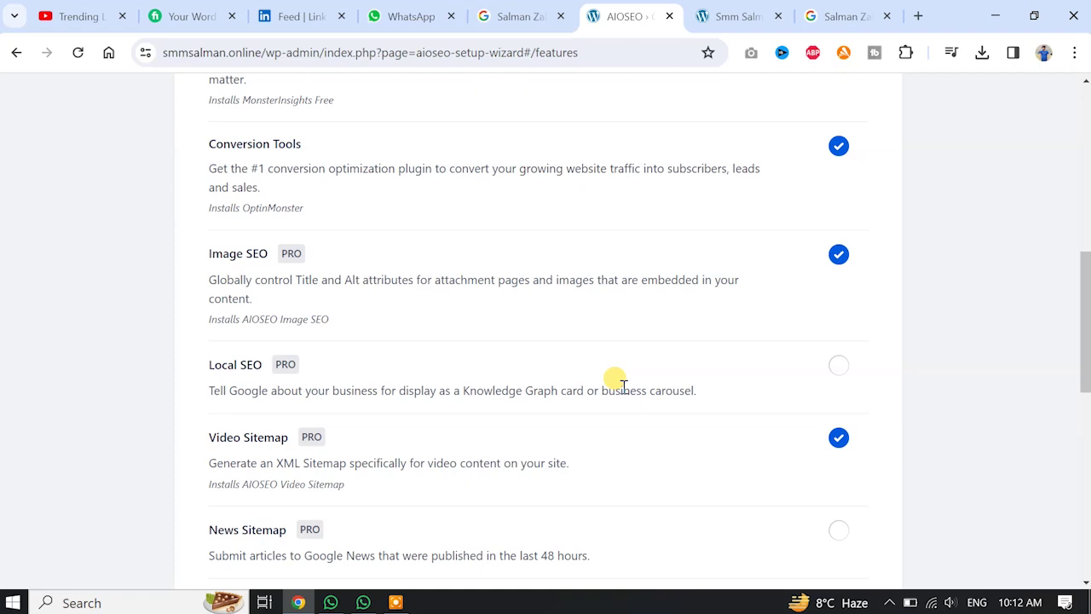
pyautogui.scroll(-8, 623, 385)
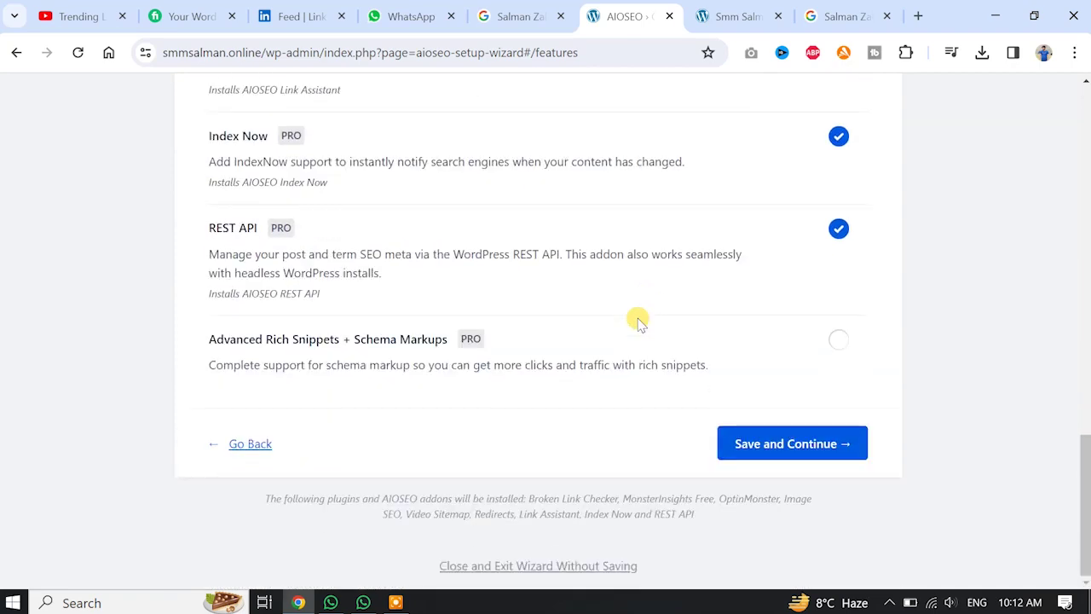
pyautogui.click(811, 442)
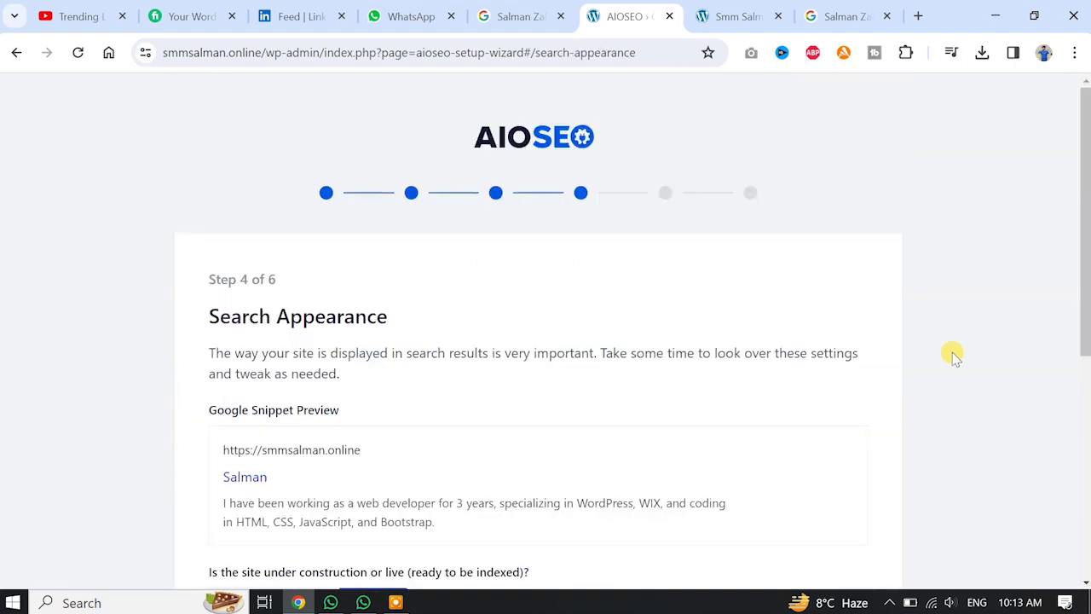
# Save Search Appearance as a Live Site, keeping the default Yes options.
pyautogui.scroll(-2, 804, 250)
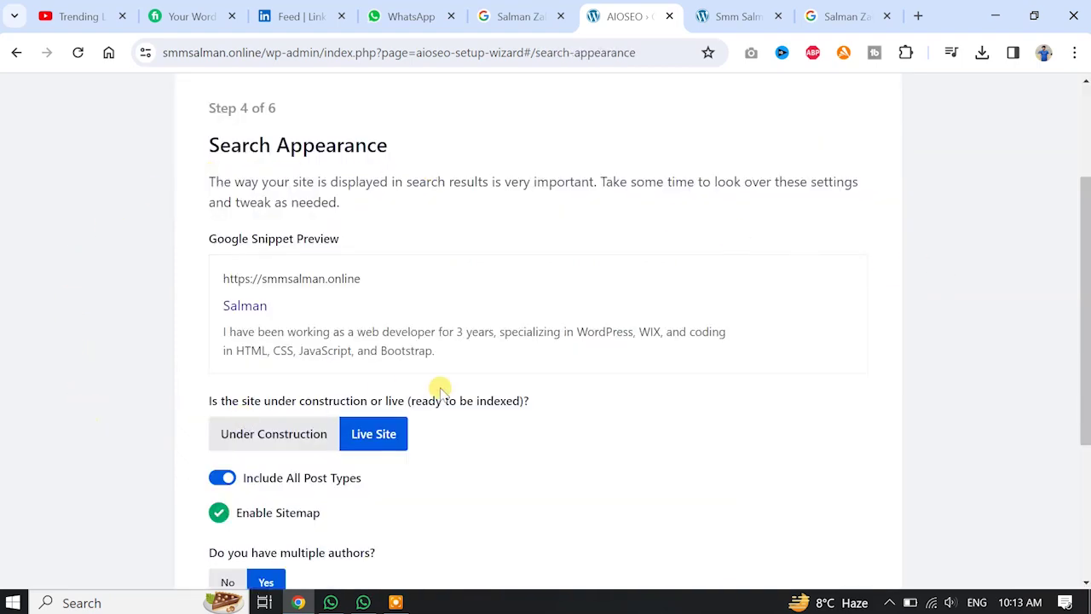
pyautogui.moveTo(555, 355)
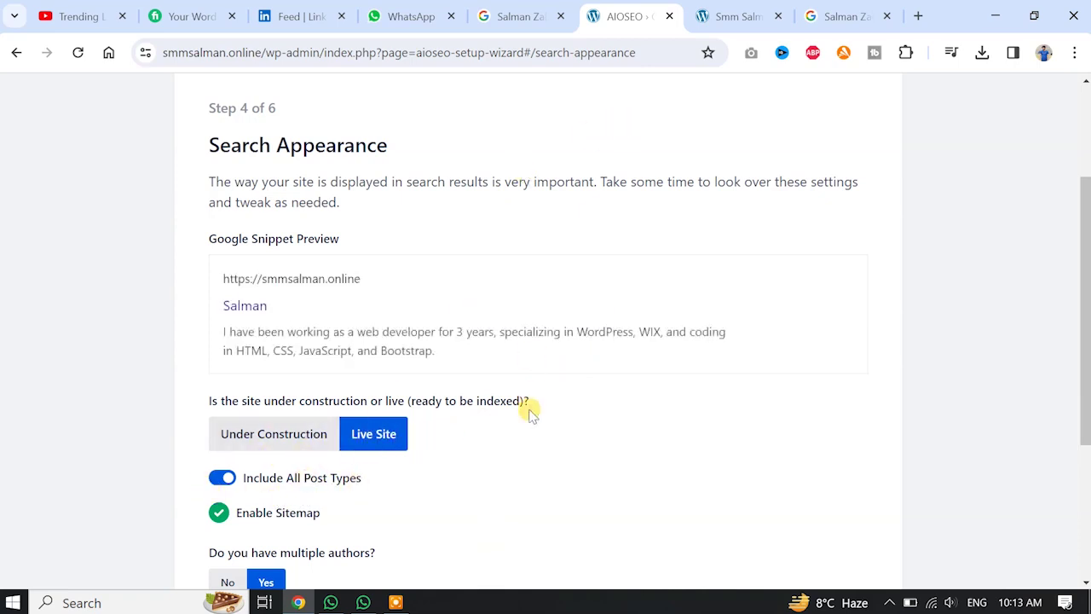
pyautogui.scroll(-1, 528, 413)
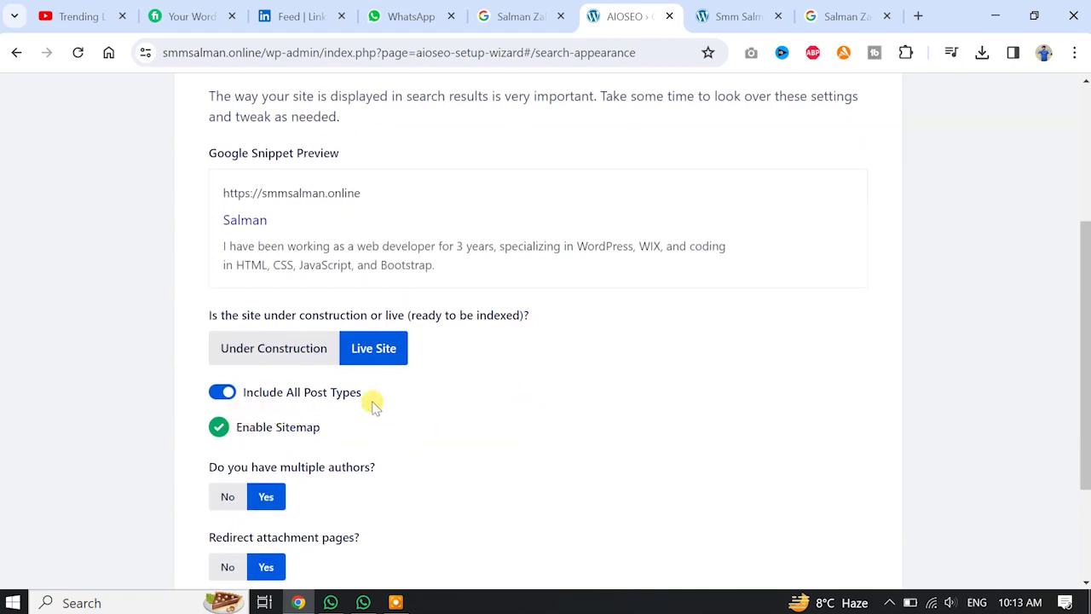
pyautogui.scroll(-2, 502, 378)
pyautogui.scroll(3, 507, 388)
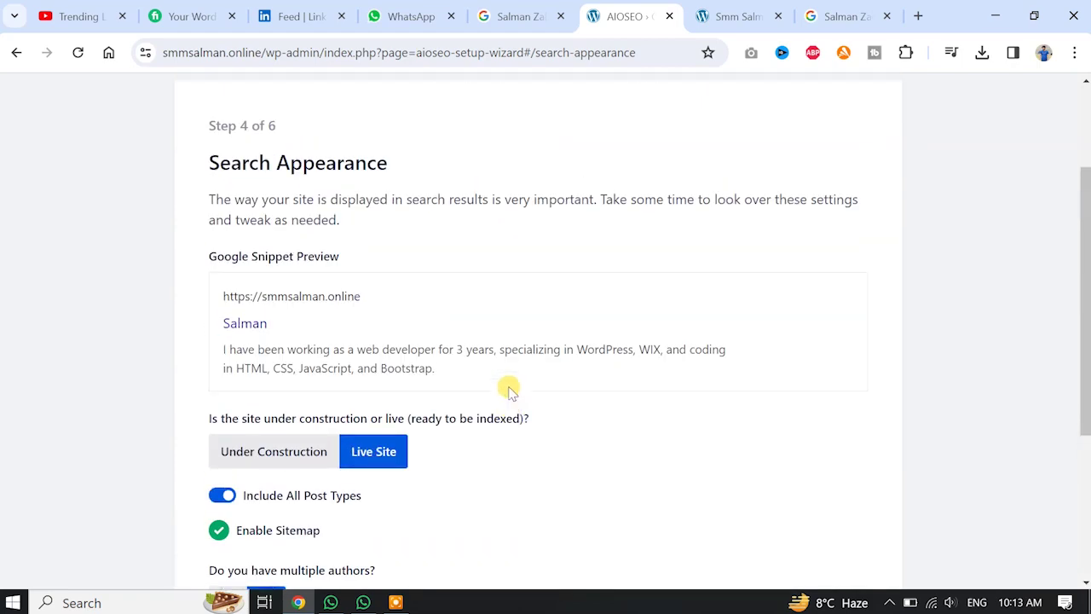
pyautogui.scroll(1, 509, 389)
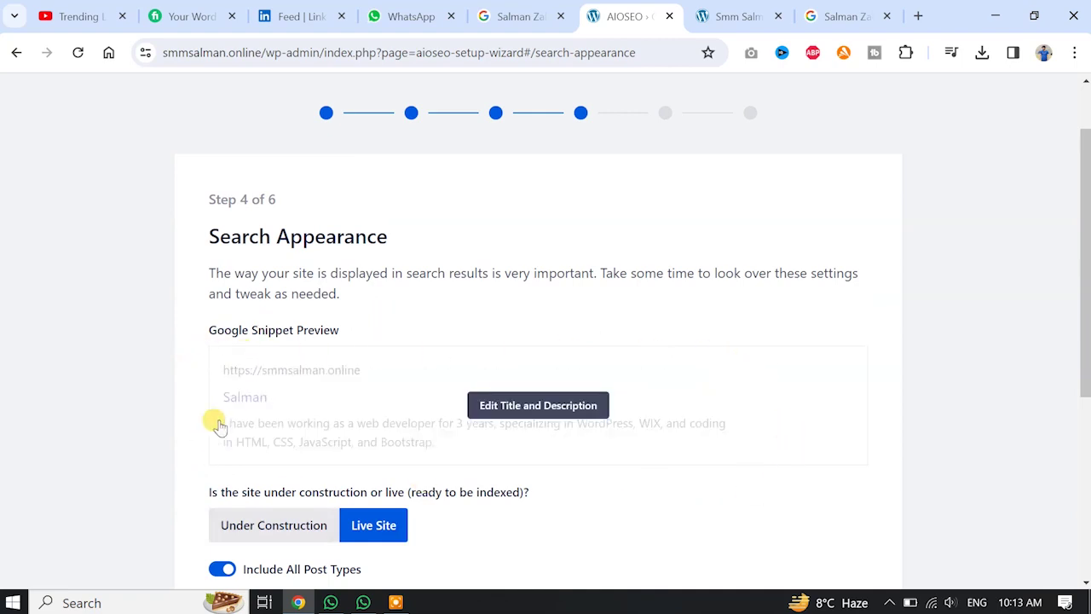
pyautogui.scroll(-1, 914, 386)
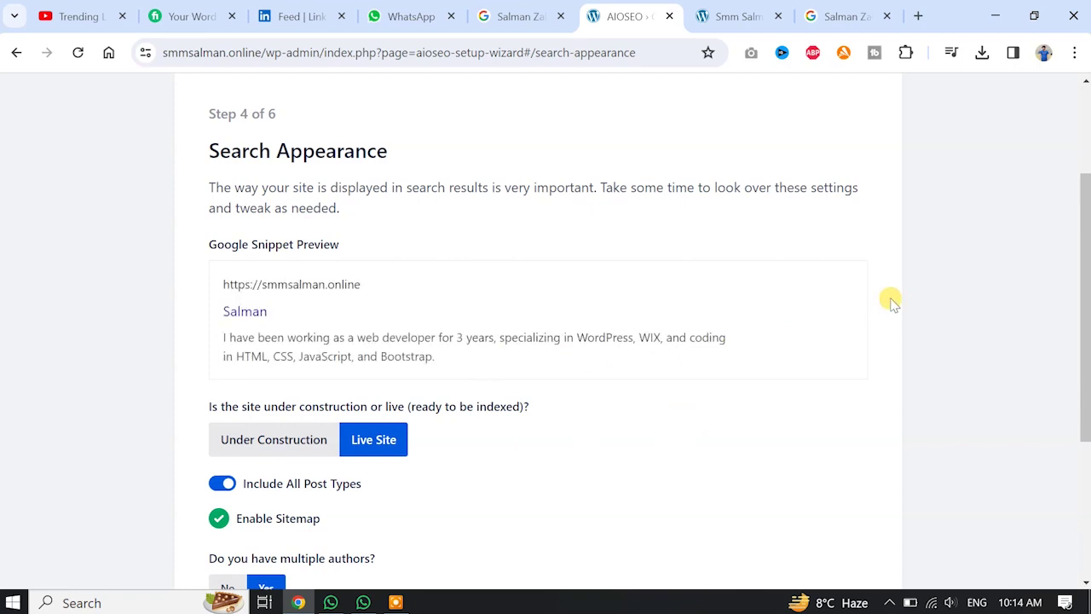
pyautogui.scroll(-3, 890, 303)
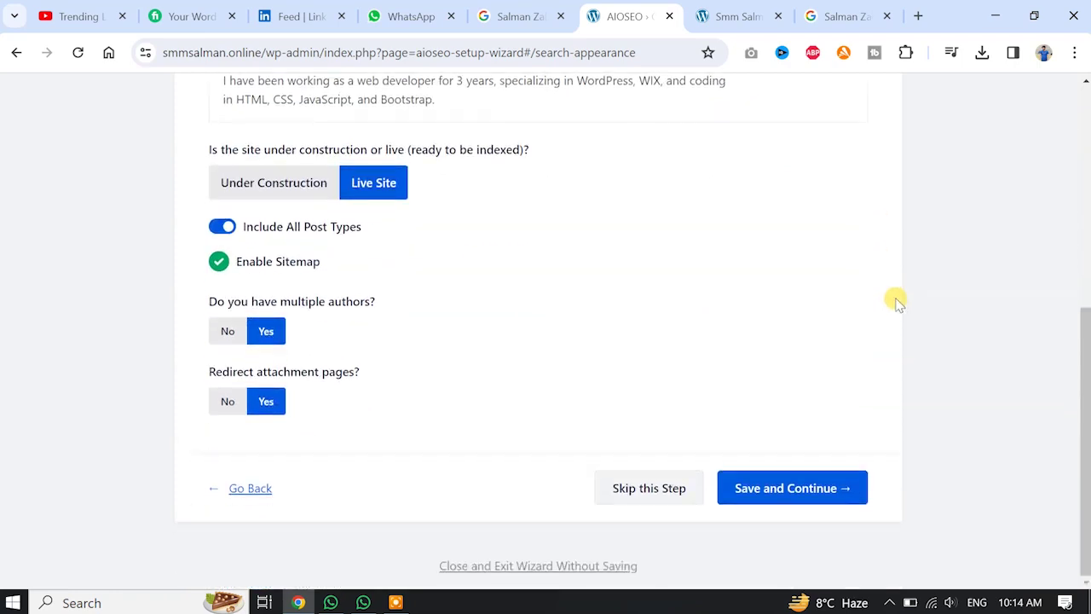
pyautogui.click(801, 500)
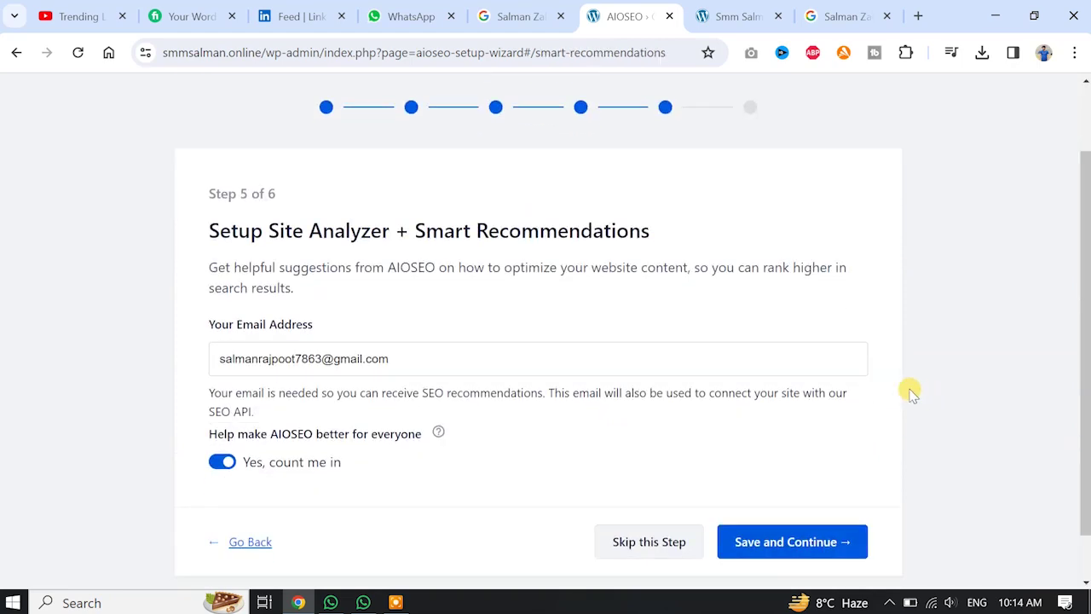
# Save the Step 5 Site Analyzer settings and scroll the Pro features purchase prompt.
pyautogui.scroll(-1, 913, 361)
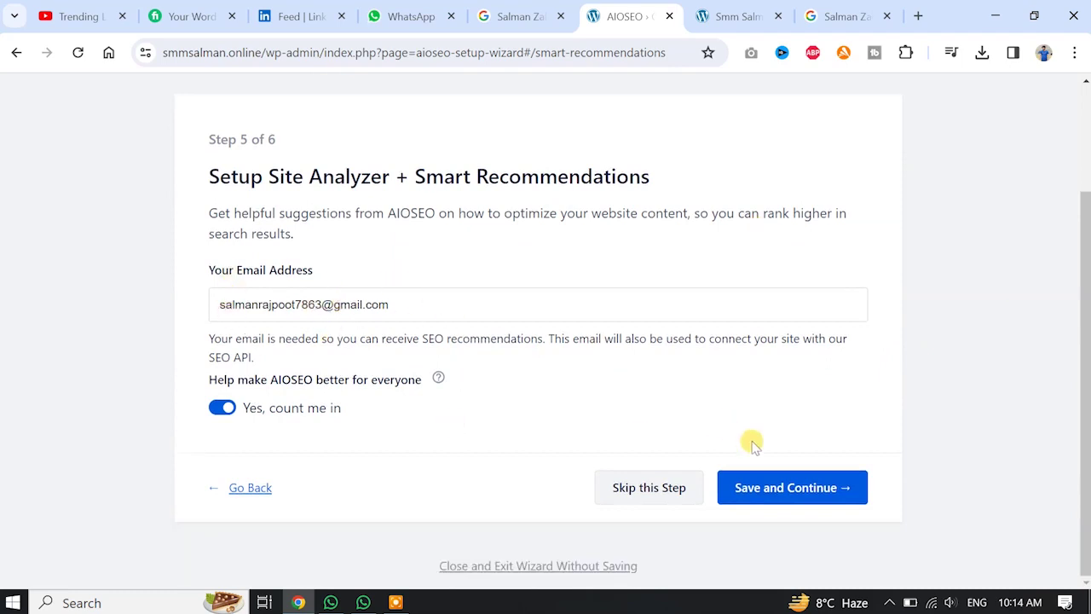
pyautogui.click(781, 495)
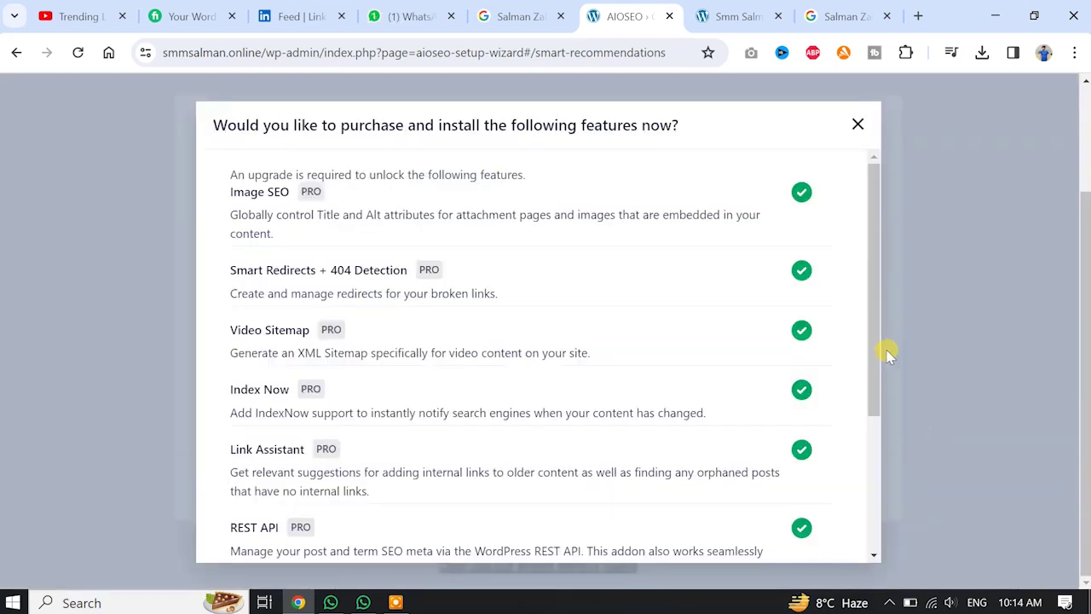
pyautogui.moveTo(869, 302); pyautogui.dragTo(877, 469)
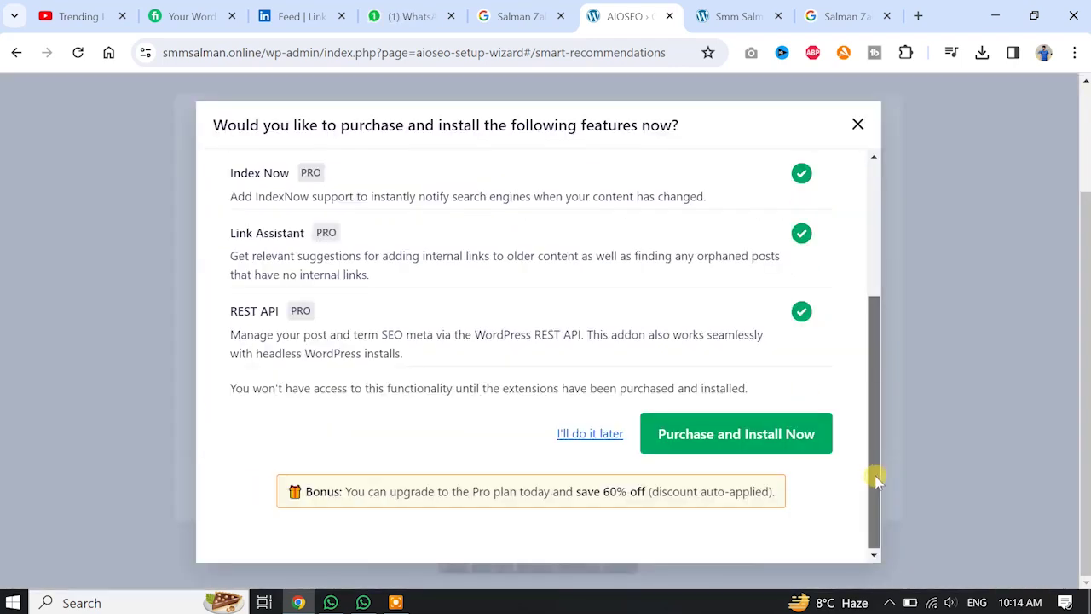